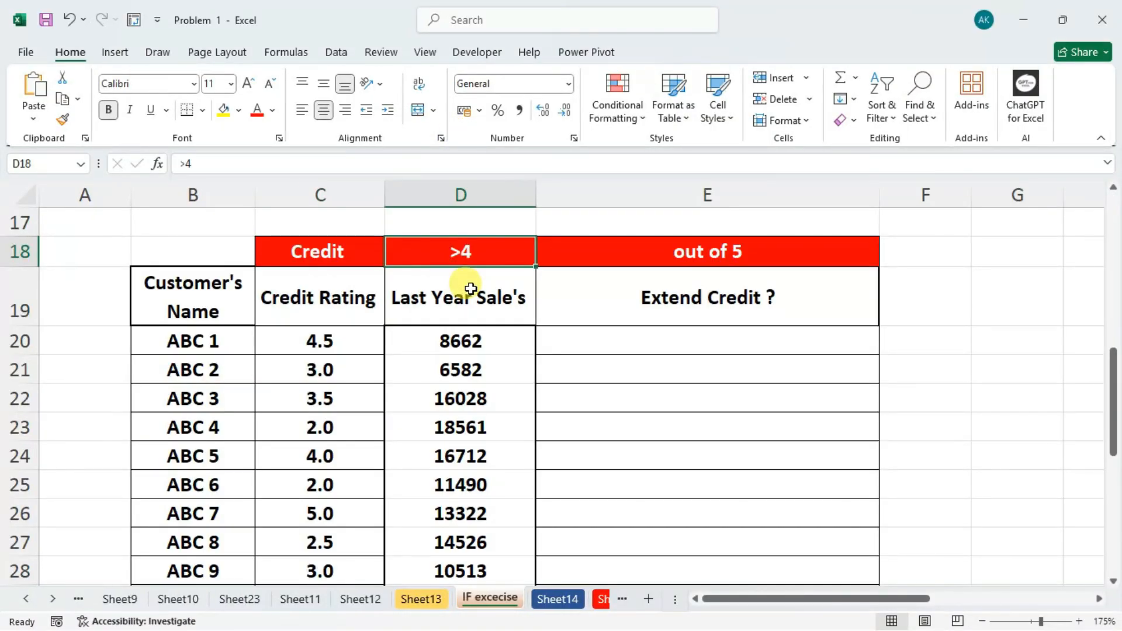
Step: Switch to Sheet13, zoom out to 110%, and collapse the ribbon so the whole result table fits in view
key("ctrl+Page_Up")
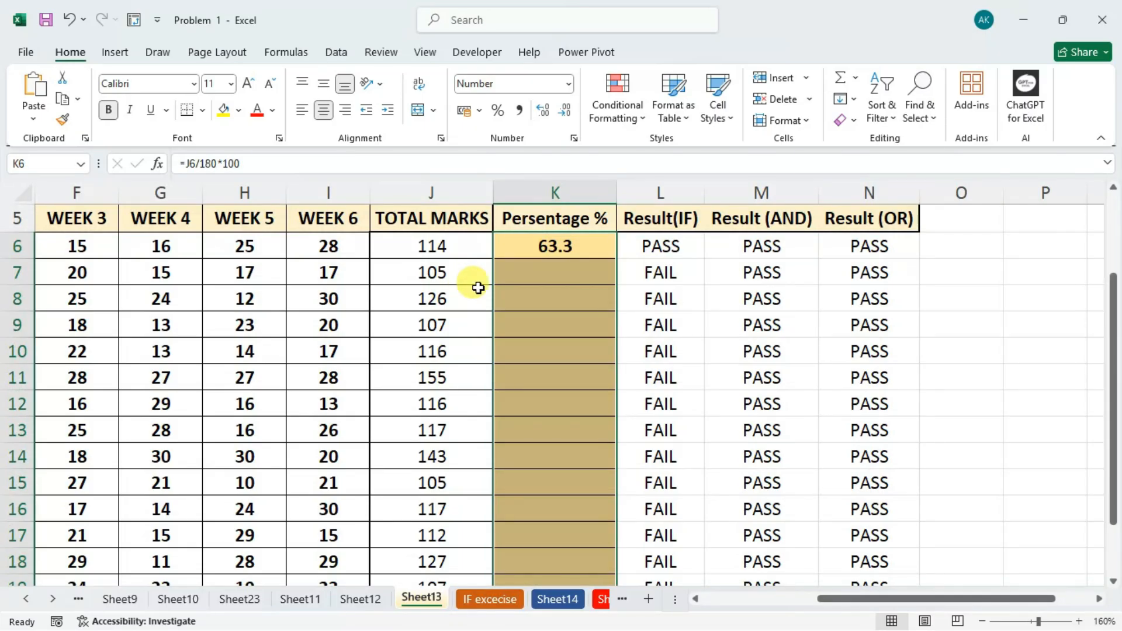
left_click(982, 621)
left_click(982, 622)
left_click(982, 621)
left_click(982, 621)
left_click(982, 621)
left_click_drag(981, 600, 883, 578)
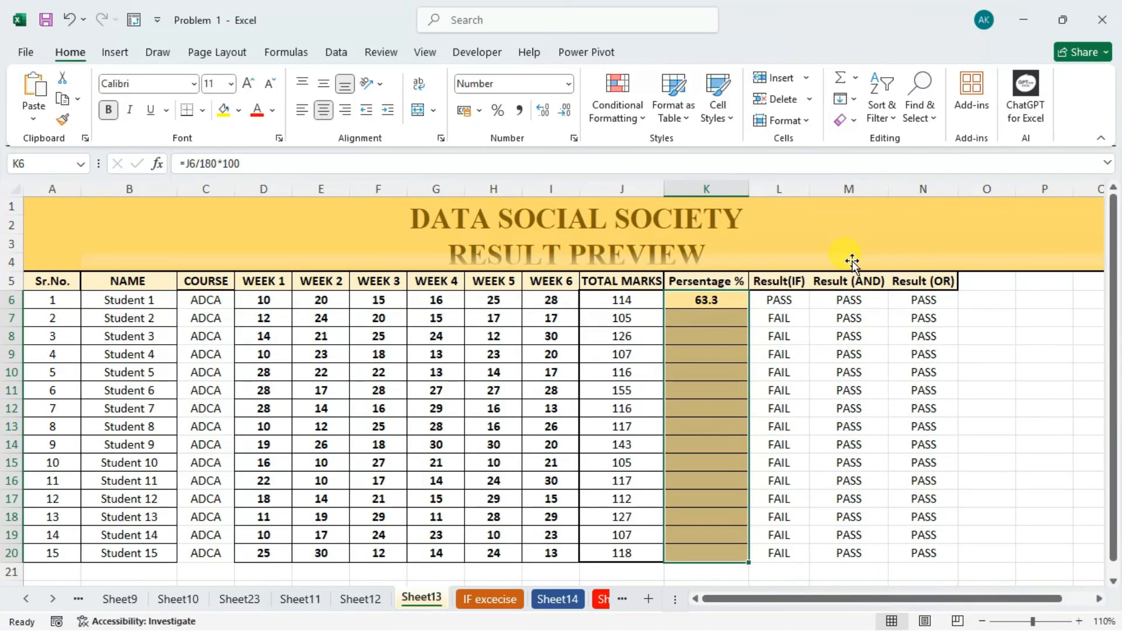
key("ctrl+F1")
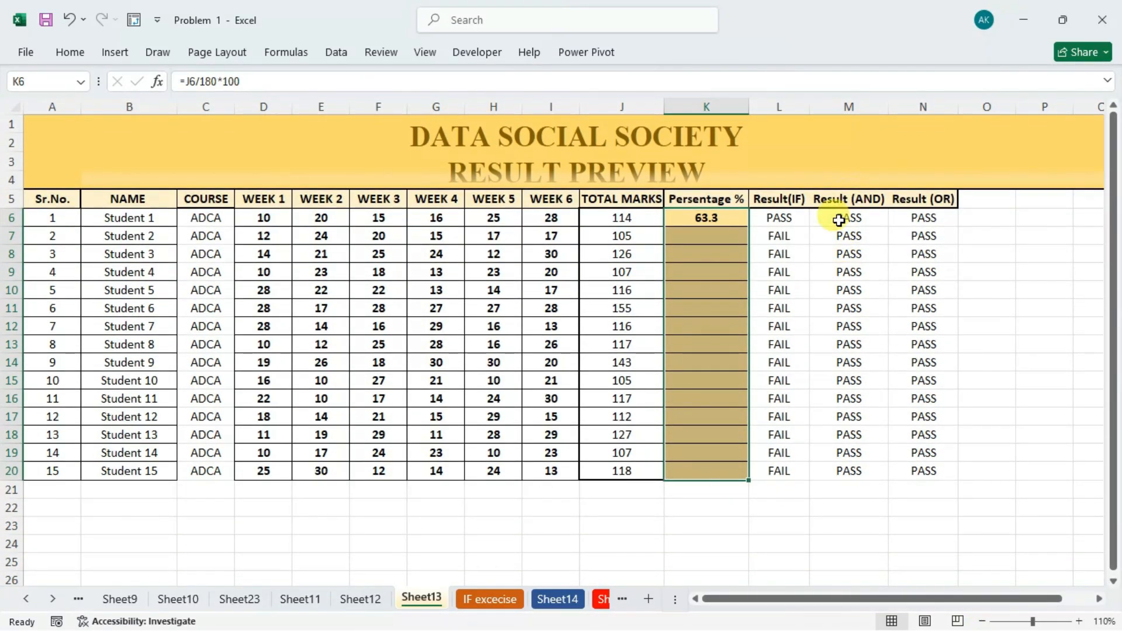
Step: Fill the percentage formula in K6 down through K20 and clear the existing results in the Result(IF) column
left_click(796, 240)
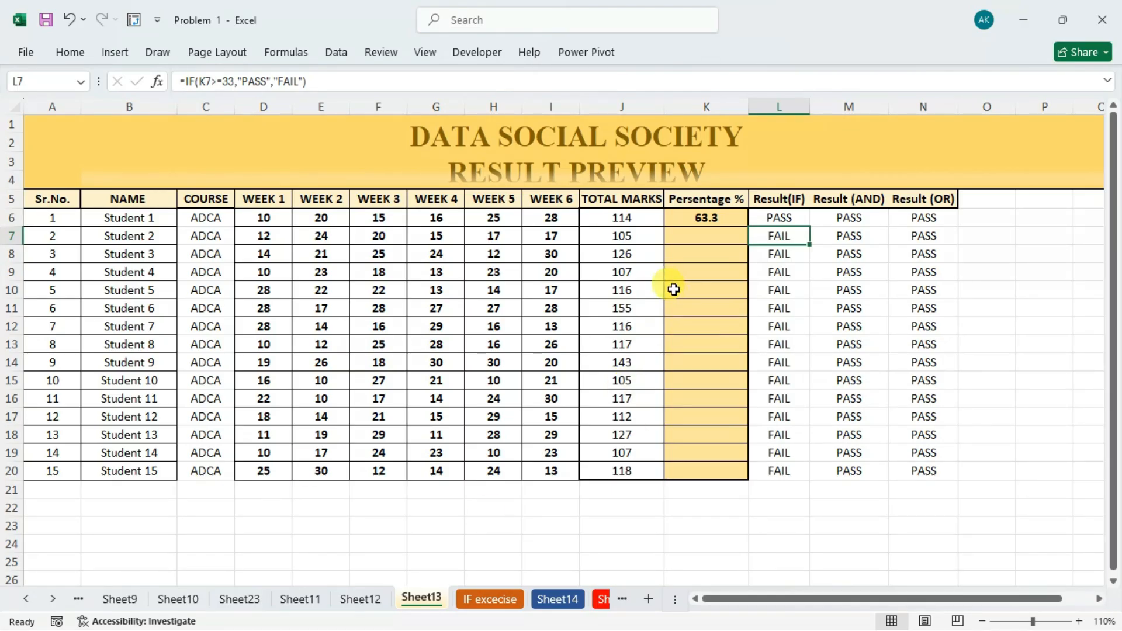
left_click(712, 218)
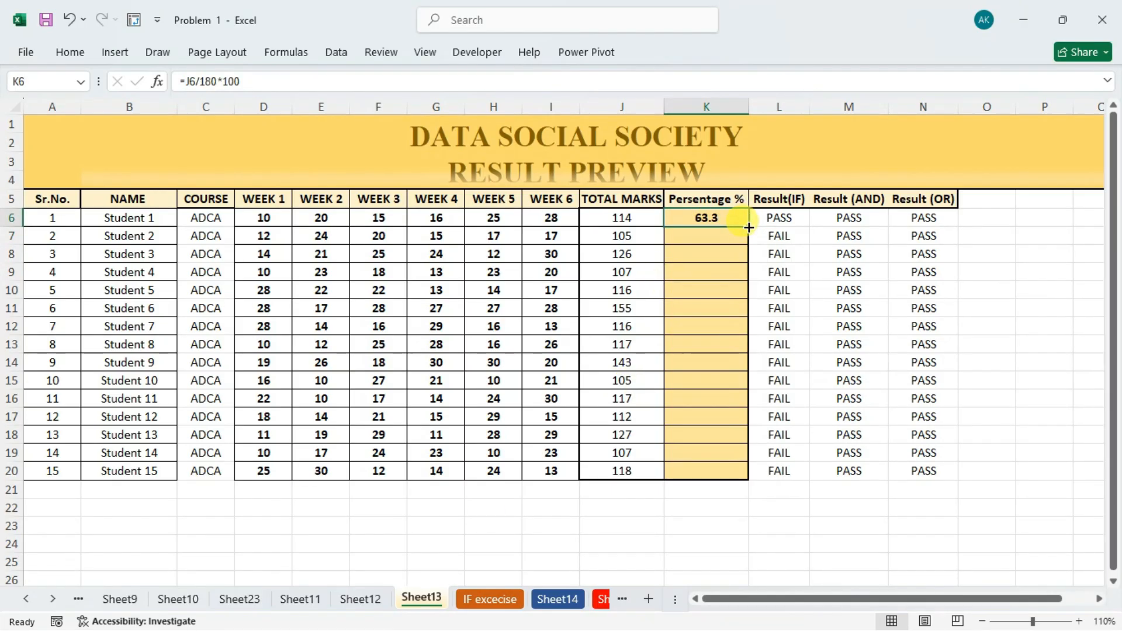
double_click(749, 227)
left_click_drag(777, 492, 800, 218)
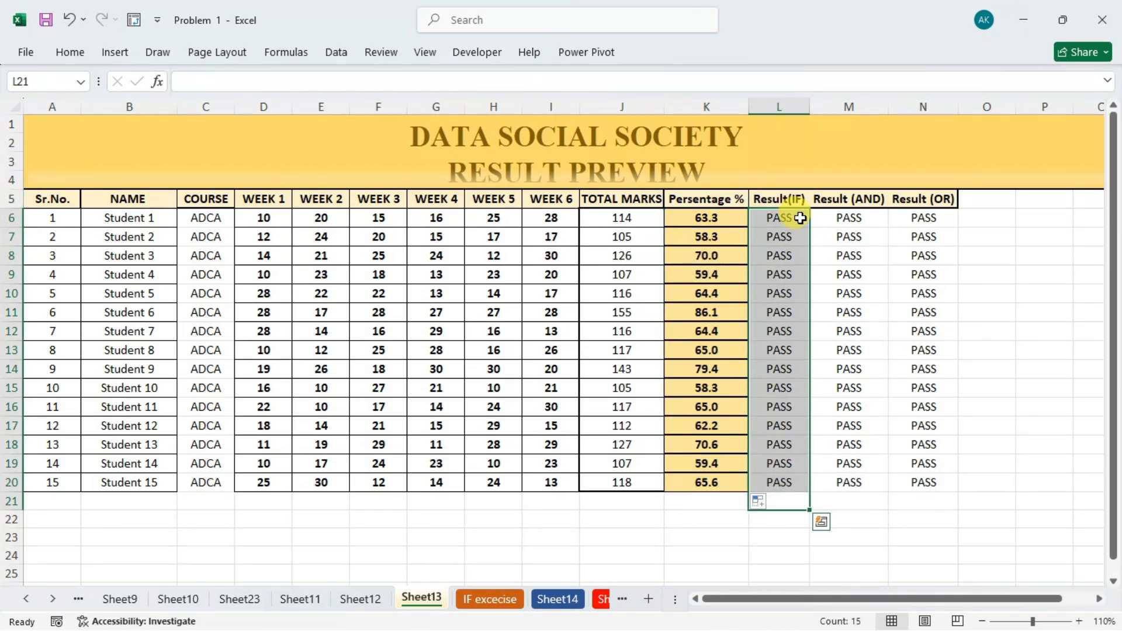
key("Delete")
Step: Enter the formula =IF(K6>=33,"pass","fail") in cell L6 under Result(IF)
left_click(801, 218)
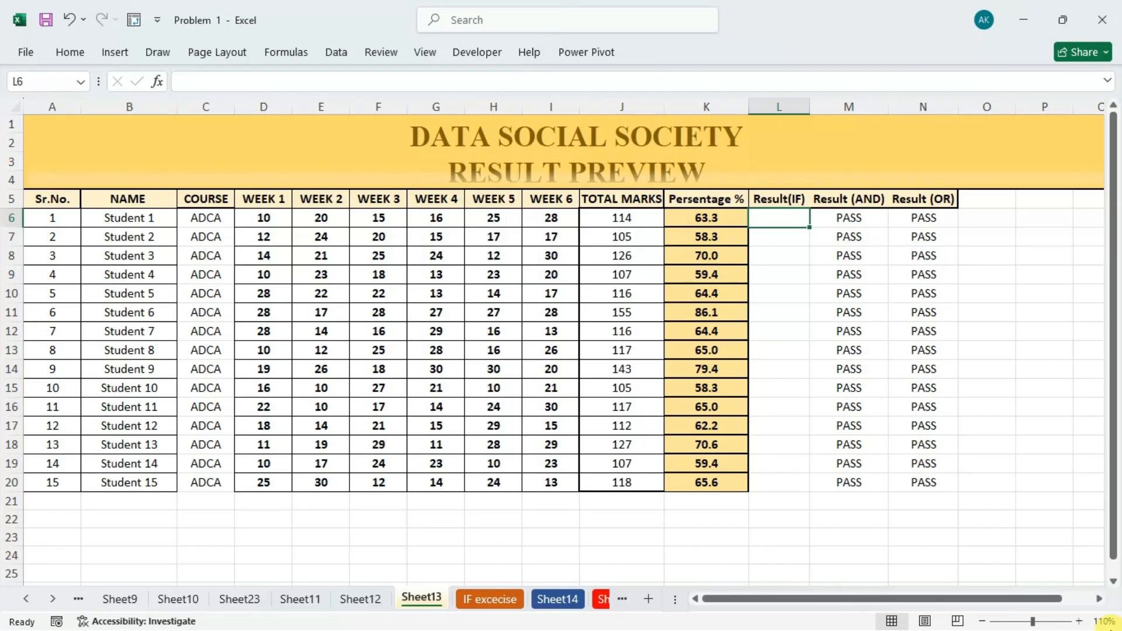
type("=")
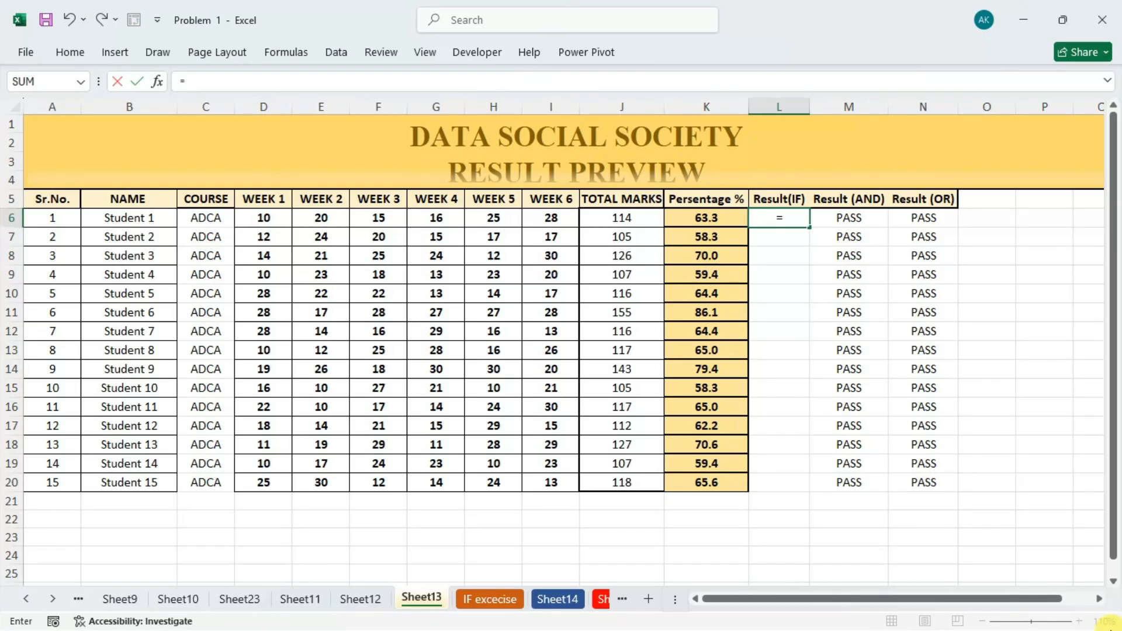
type("IF(")
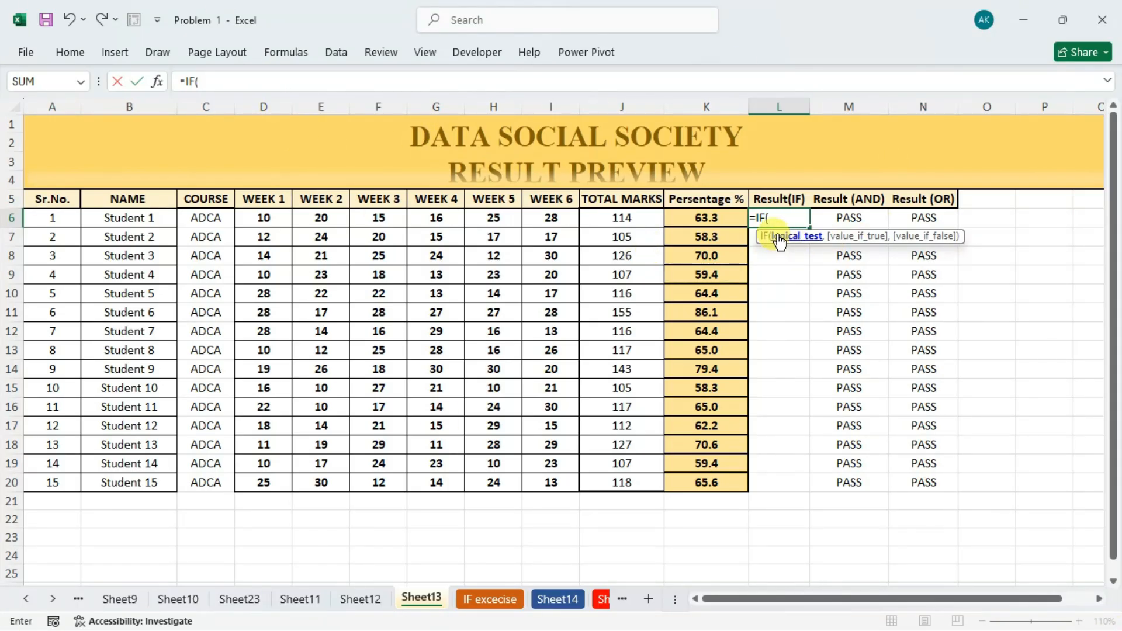
left_click(713, 216)
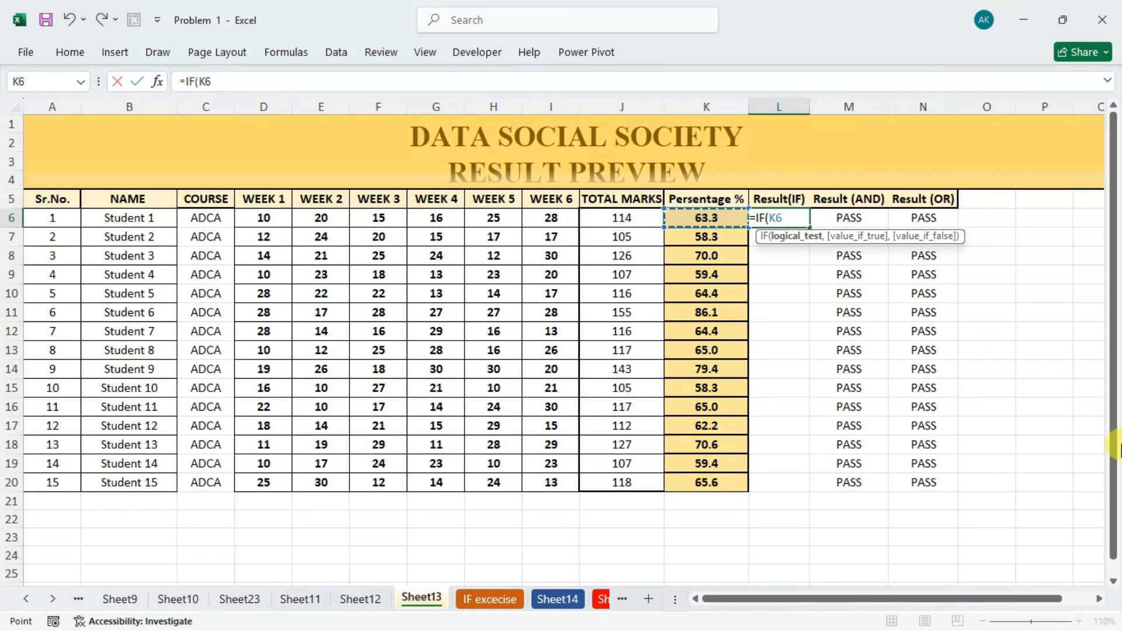
type(">=33")
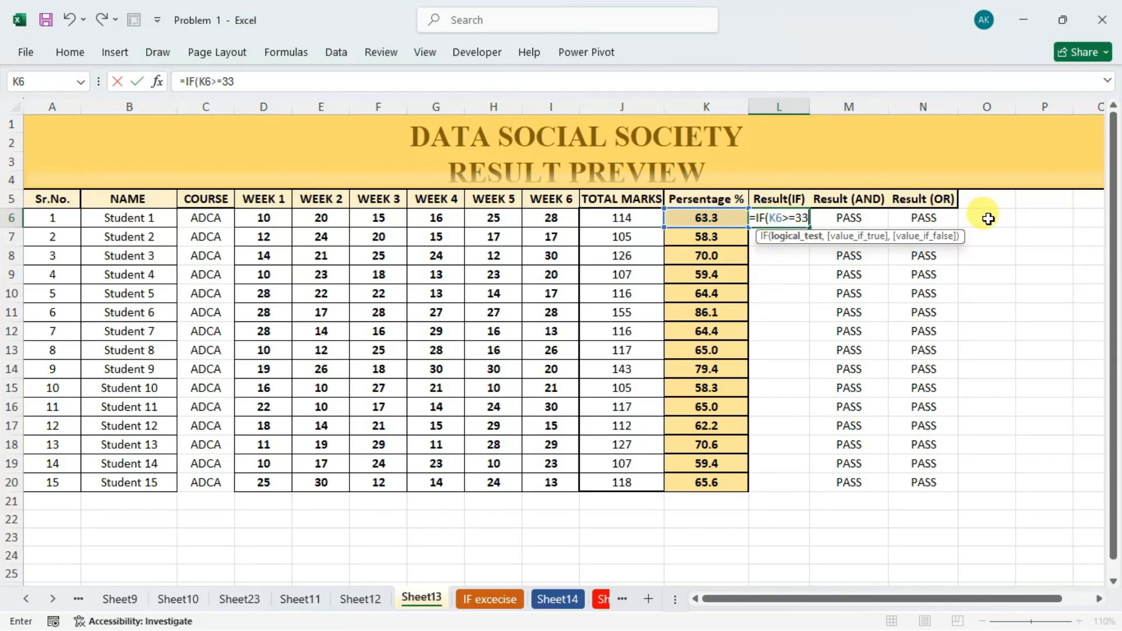
type(",\"")
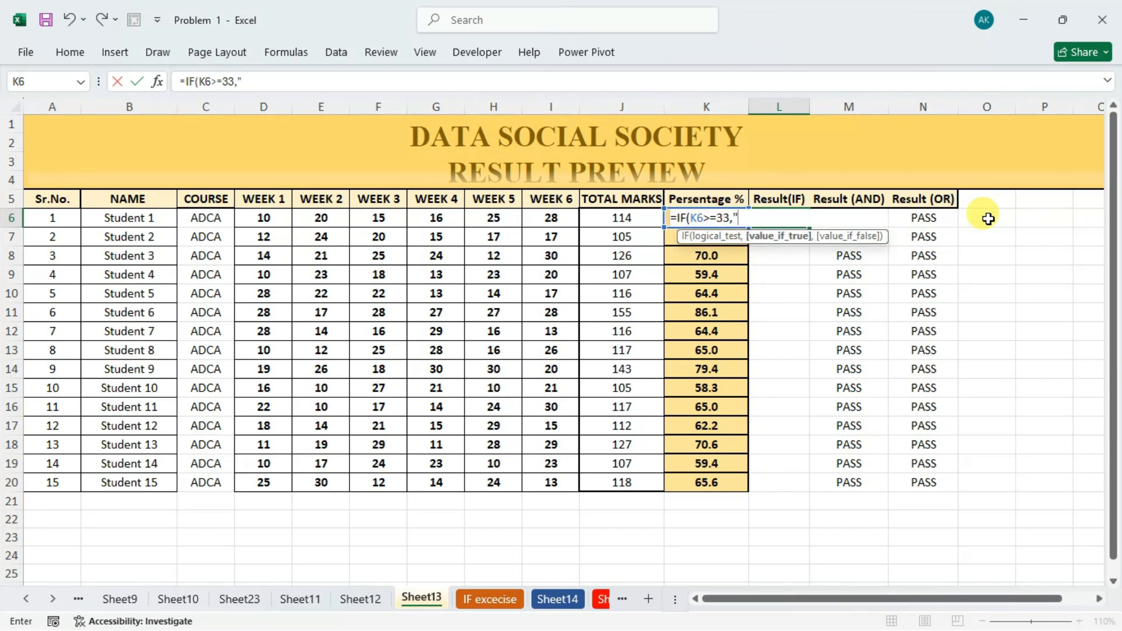
type("pass\",\"fail")
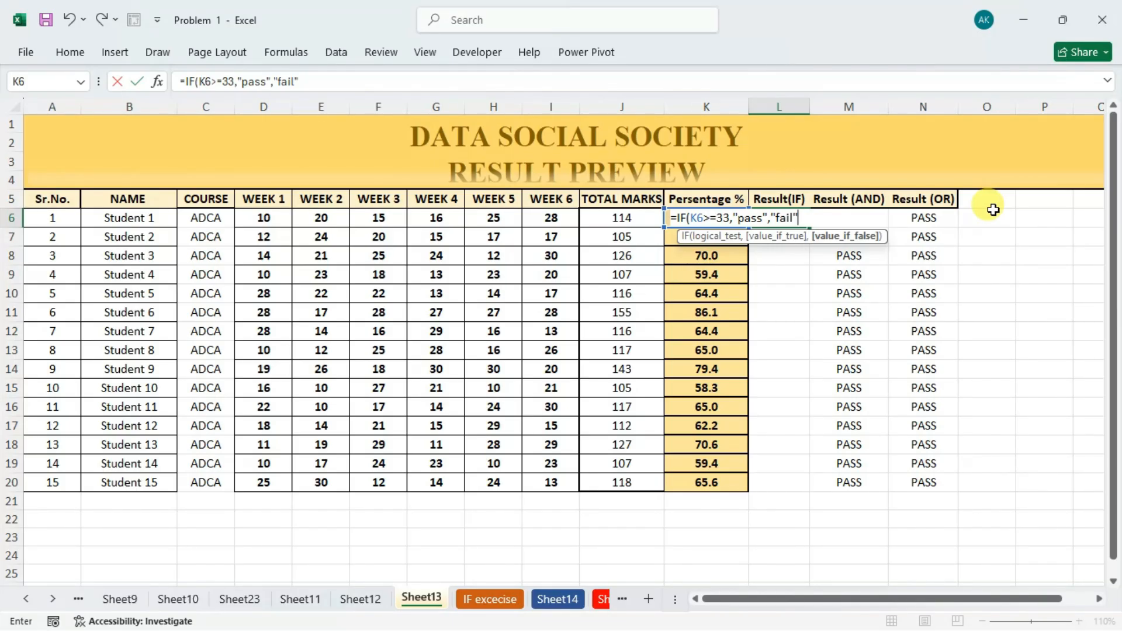
type(")")
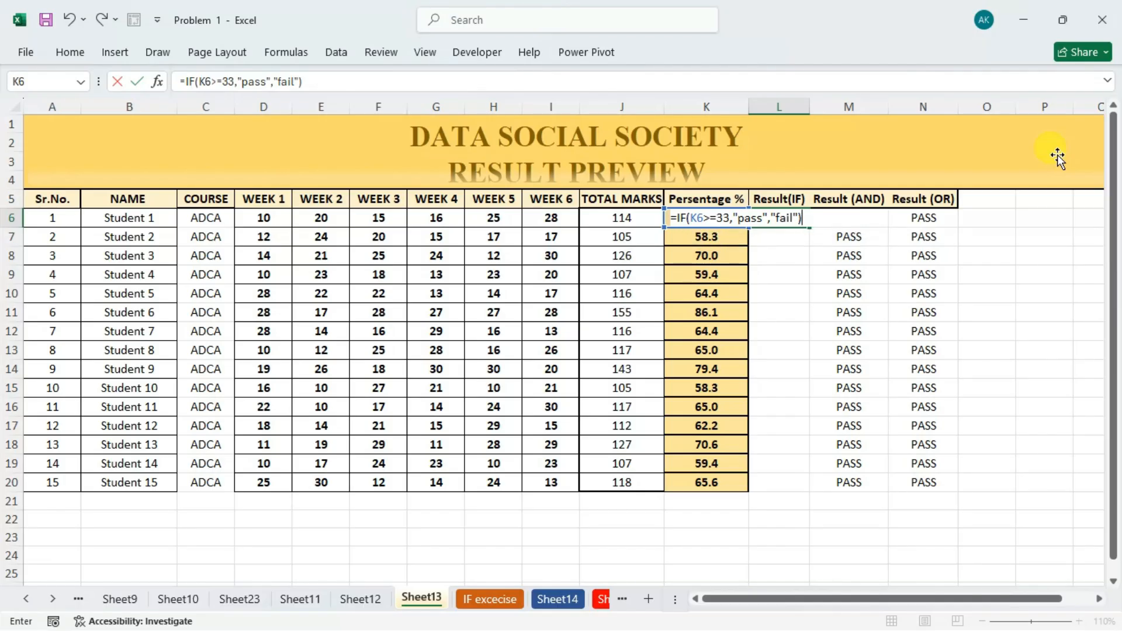
key("Return")
Step: Review the arguments of the IF formula in L6: the K6 reference, the >= comparison with 33, and the true and false values
left_click(777, 218)
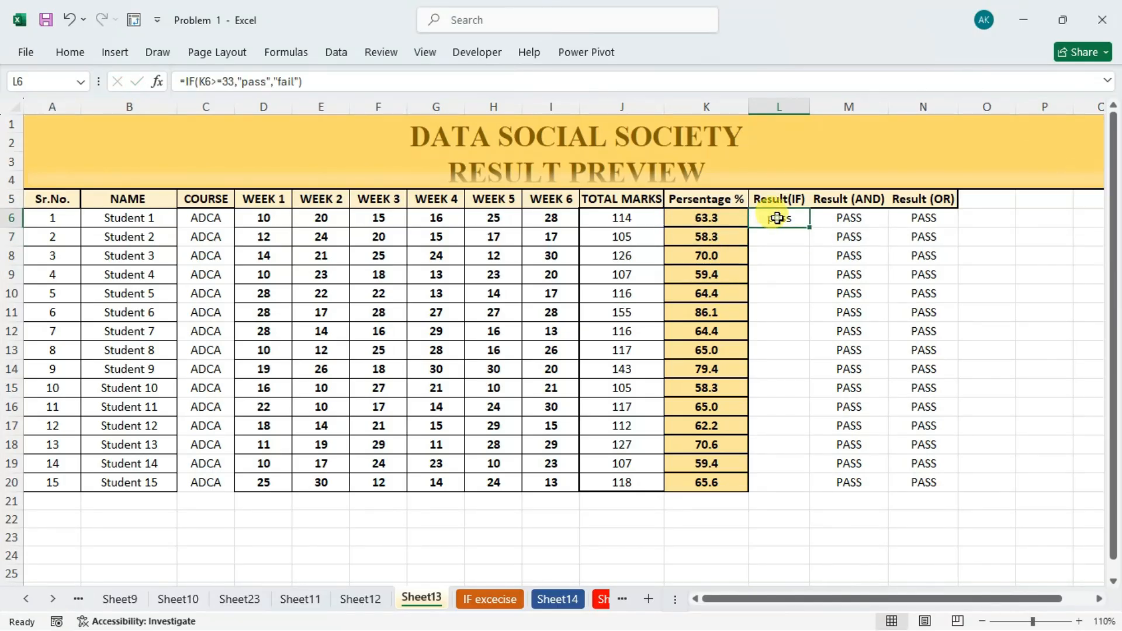
double_click(777, 218)
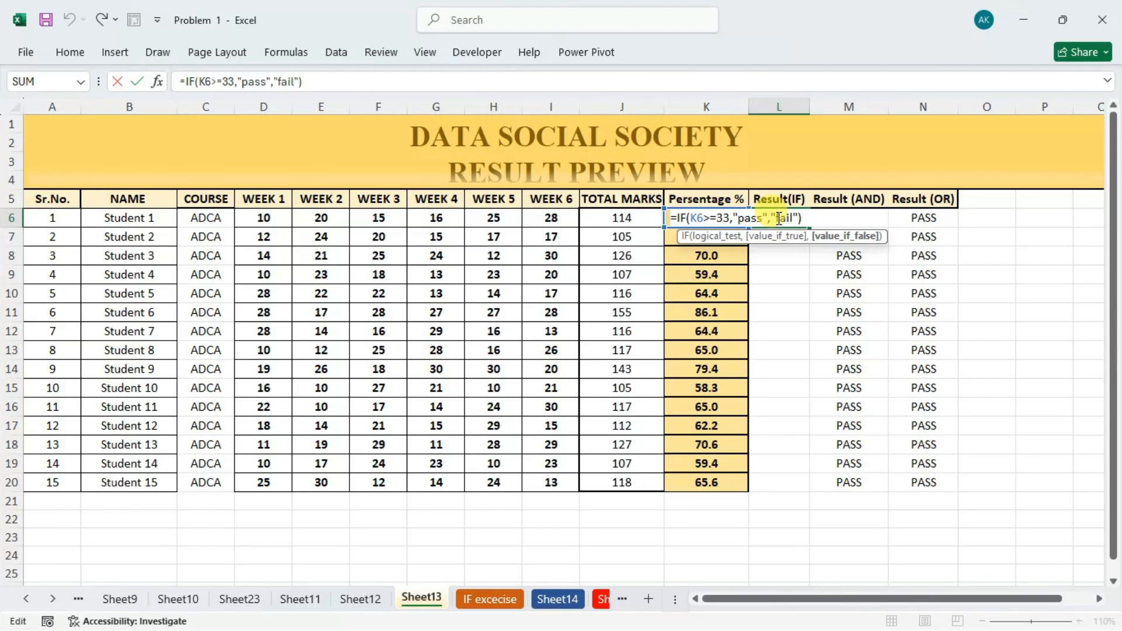
left_click_drag(691, 218, 727, 218)
left_click(716, 222)
left_click(750, 219)
left_click(723, 218)
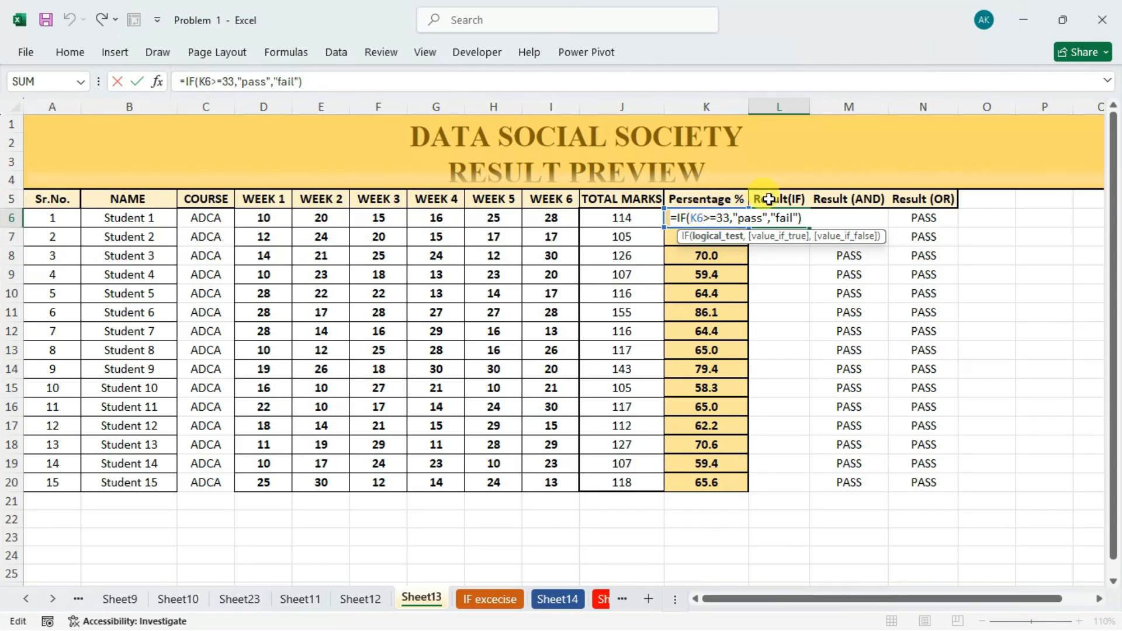
left_click(781, 220)
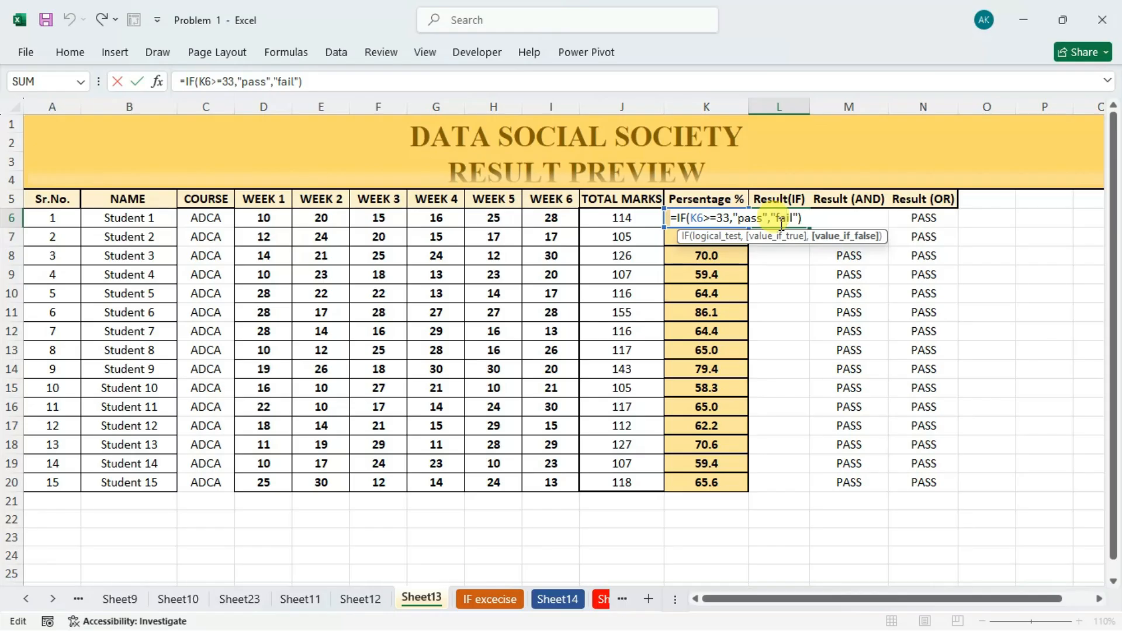
double_click(702, 217)
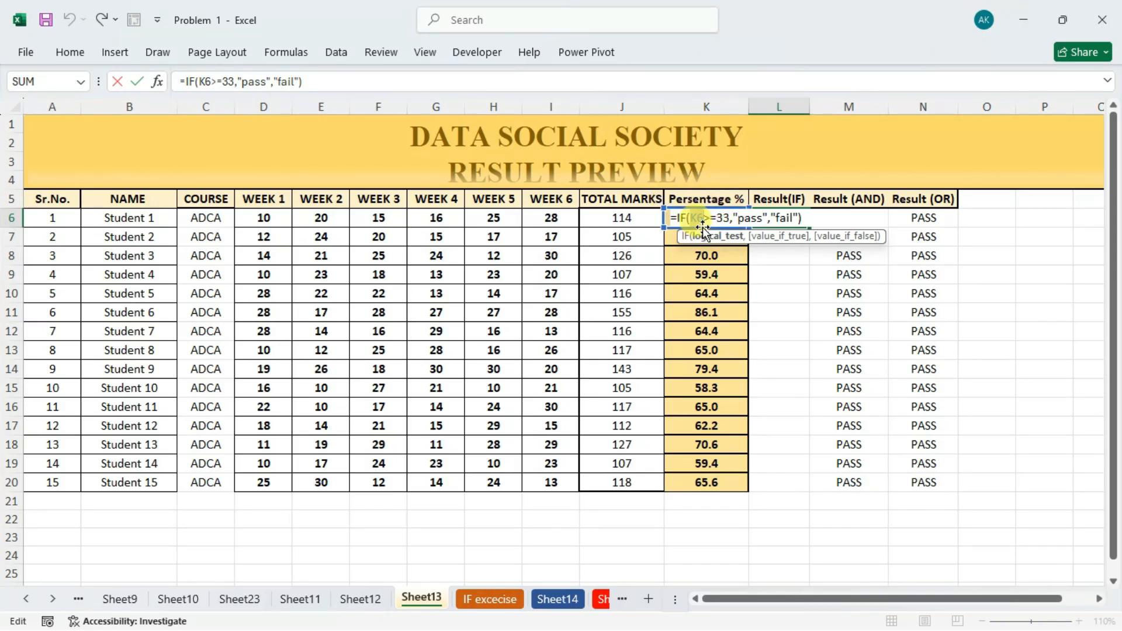
left_click(745, 222)
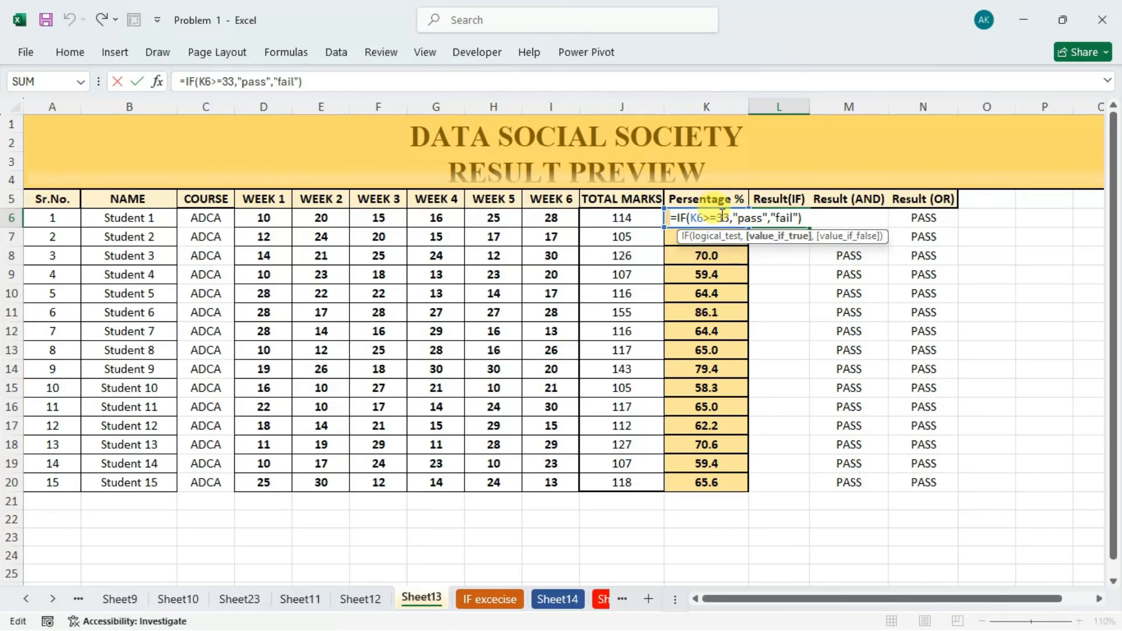
left_click_drag(690, 218, 702, 219)
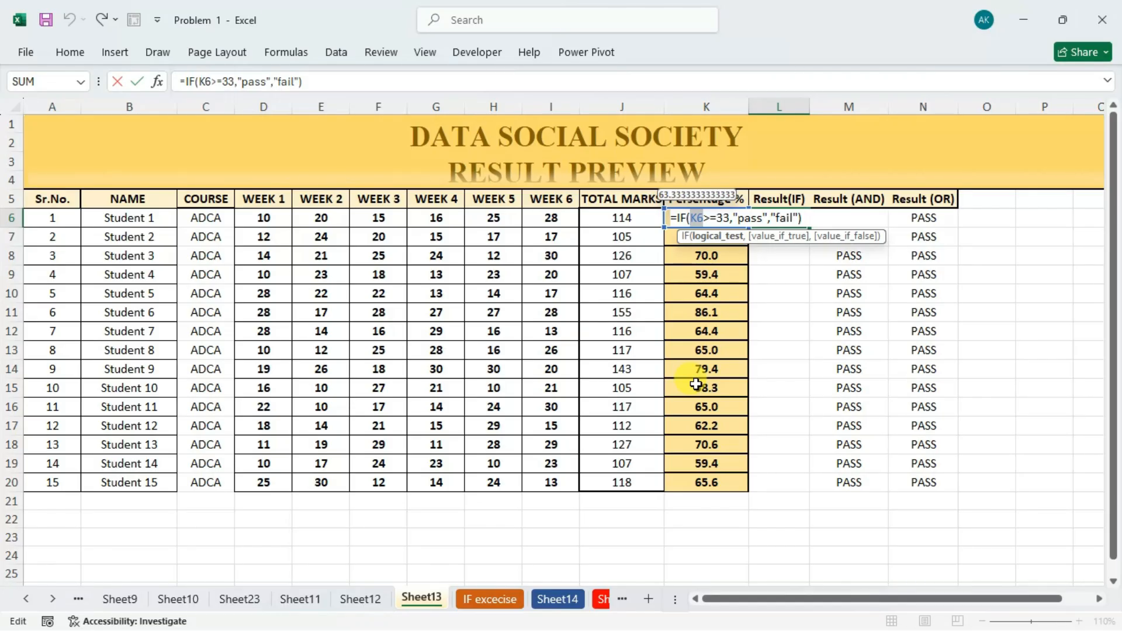
left_click(786, 218)
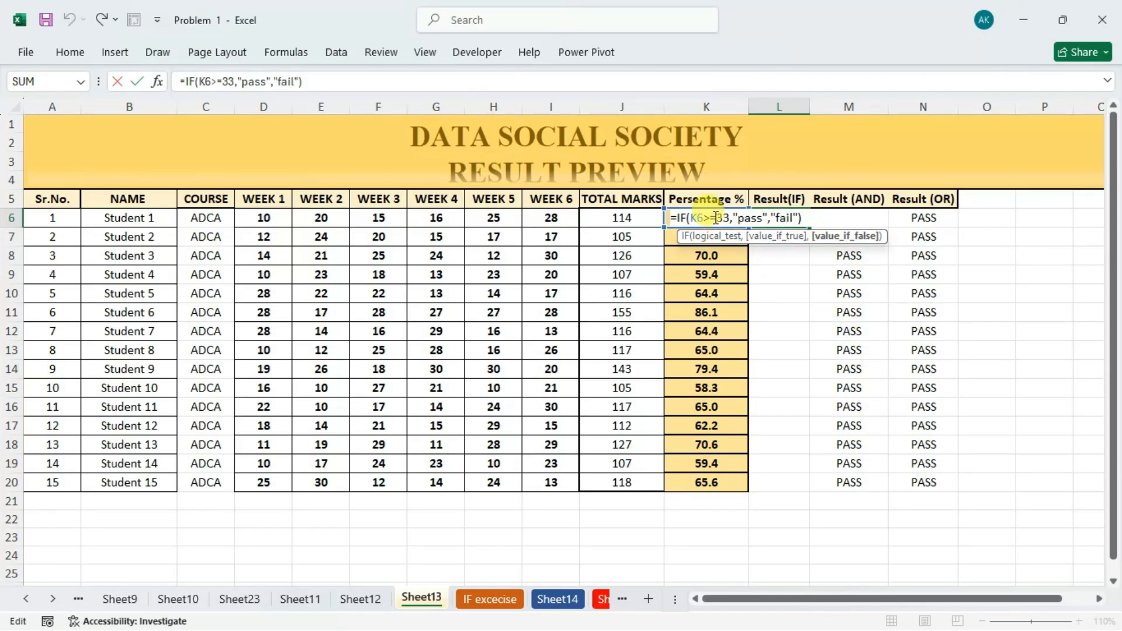
left_click(717, 218)
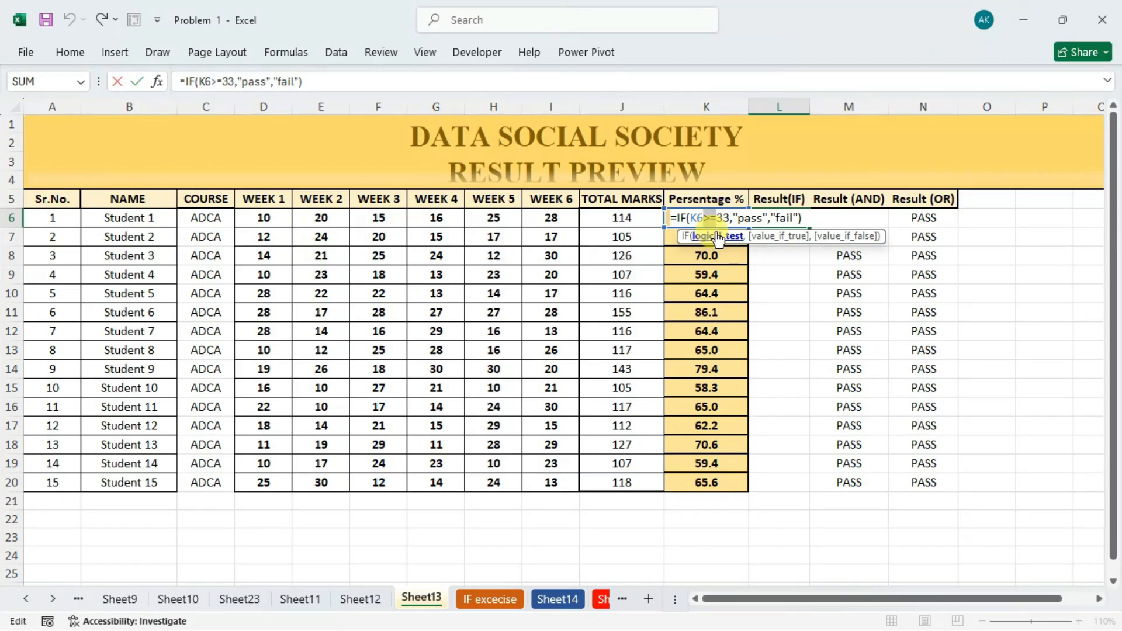
left_click_drag(716, 218, 732, 221)
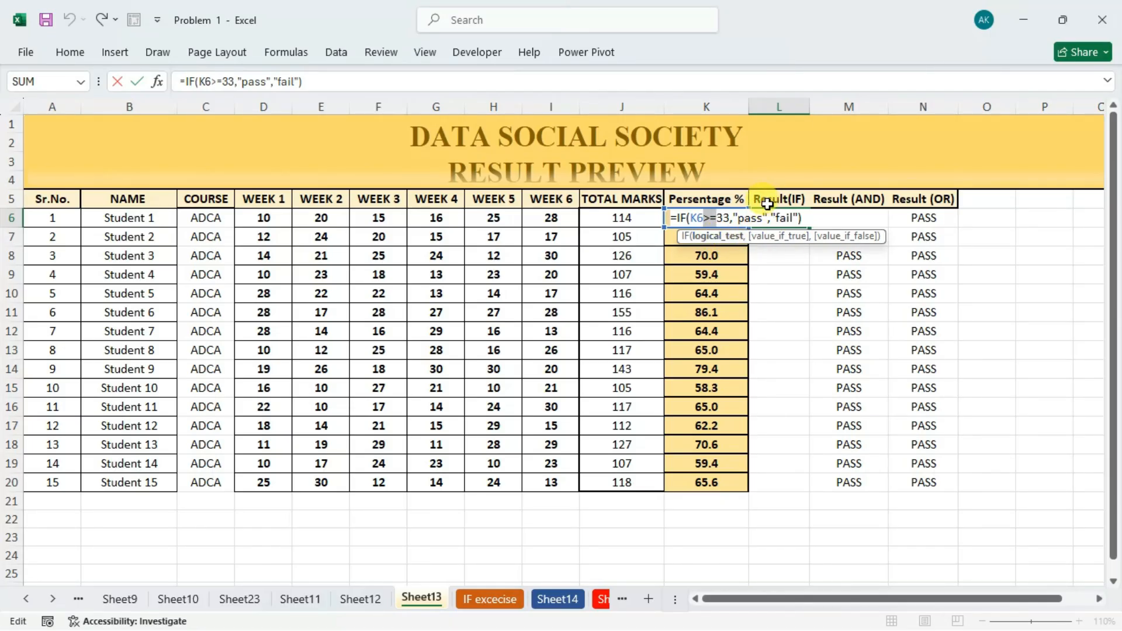
key("Return")
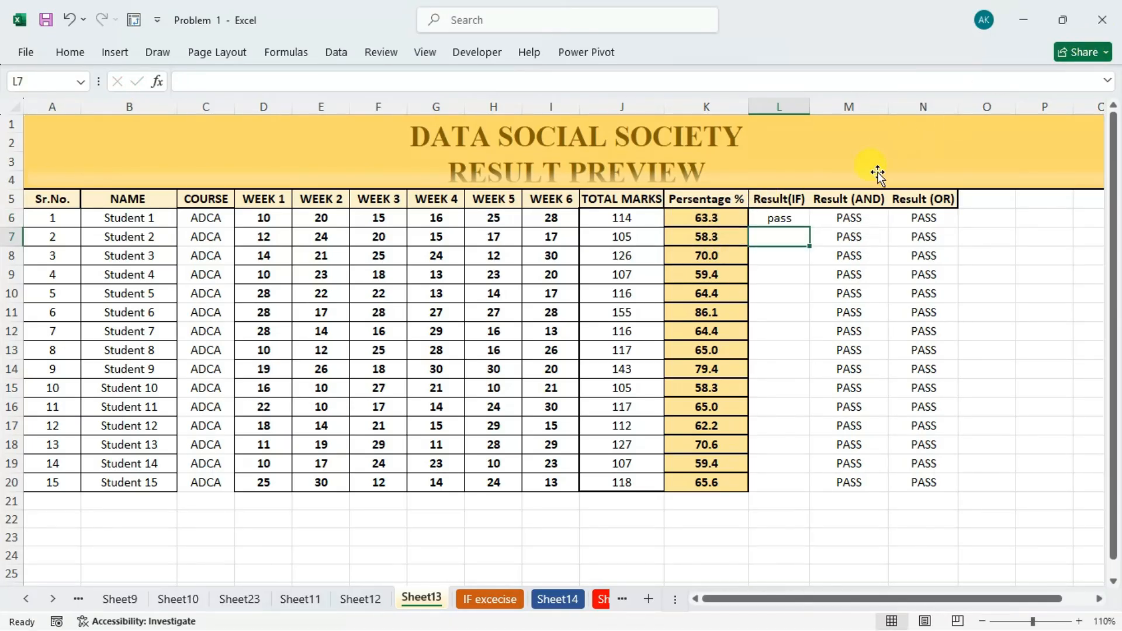
Step: Copy the IF formula in L6 down the Result(IF) column through L20
left_click(788, 218)
left_click_drag(810, 227, 781, 484)
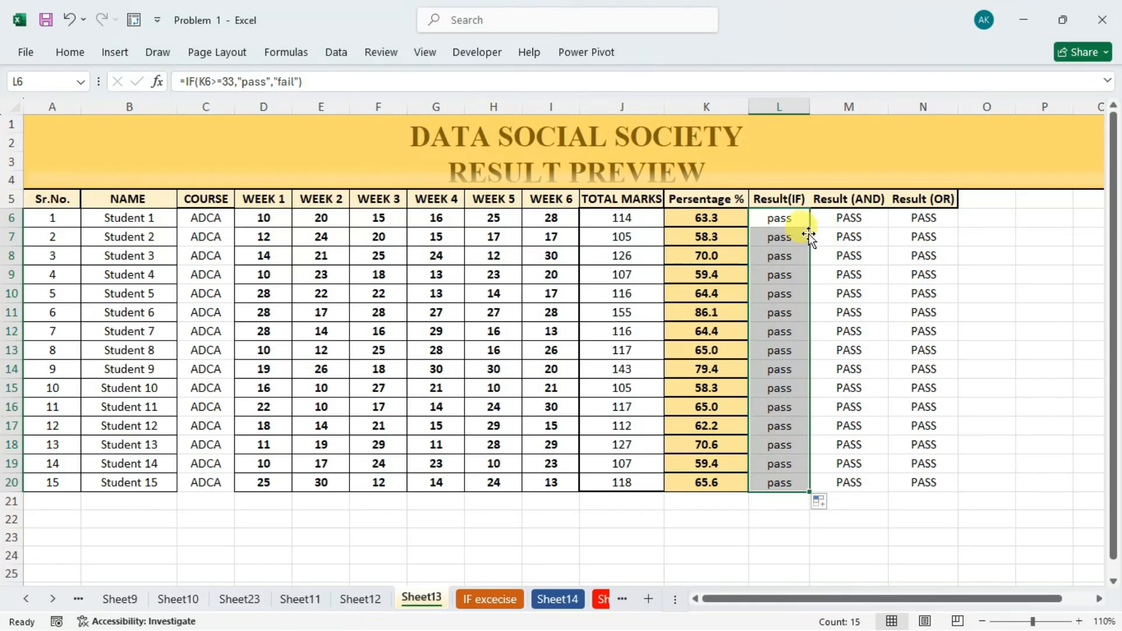
Step: Add the column heading "division" in cell O5 and select the cell below it
left_click(988, 203)
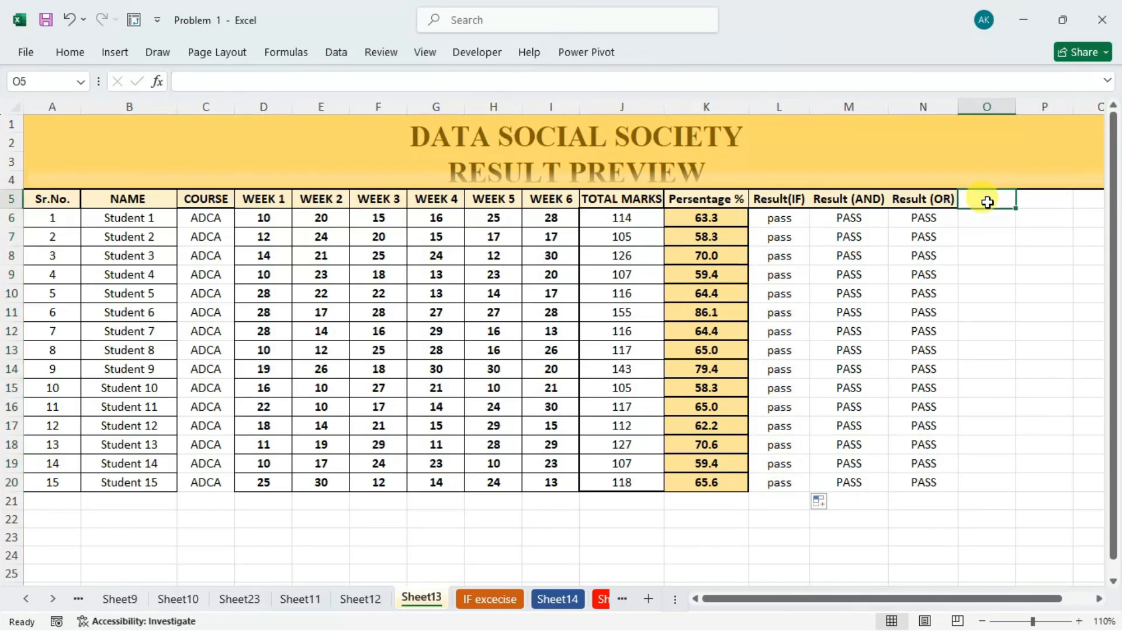
type("division")
key("Return")
left_click(988, 202)
left_click(997, 216)
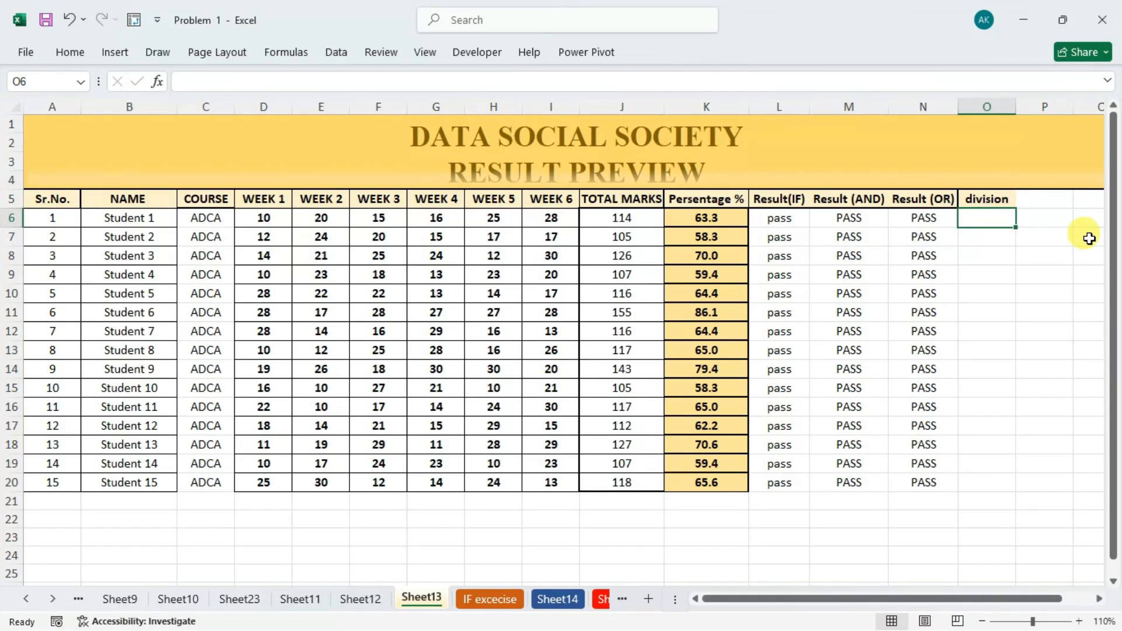
type("=")
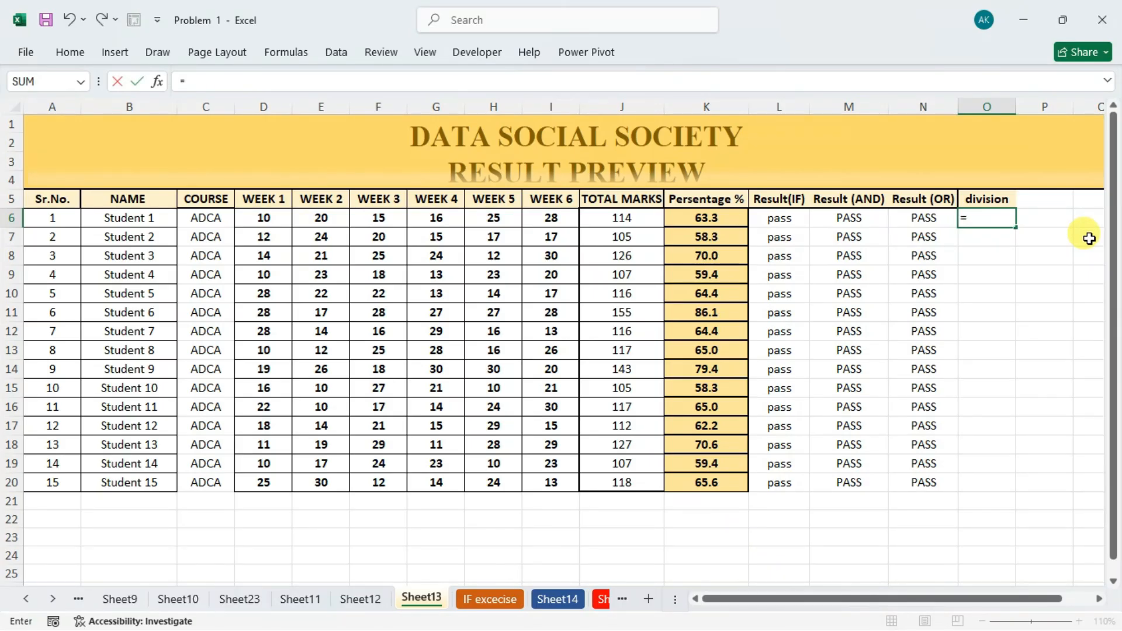
type("IFS(")
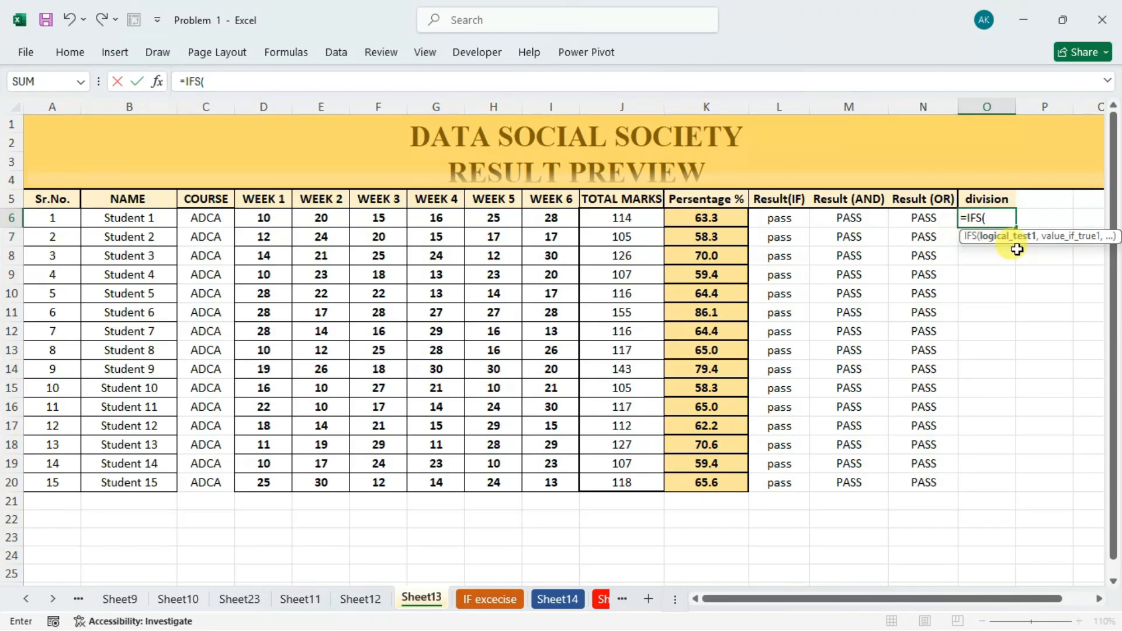
left_click_drag(1033, 599, 1064, 600)
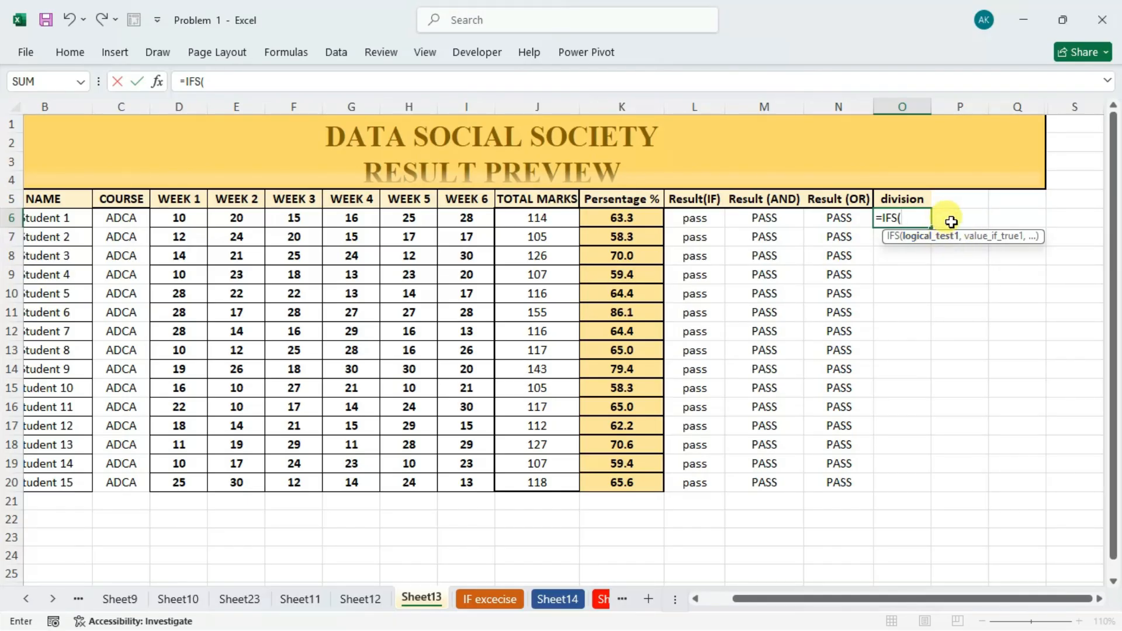
left_click(157, 83)
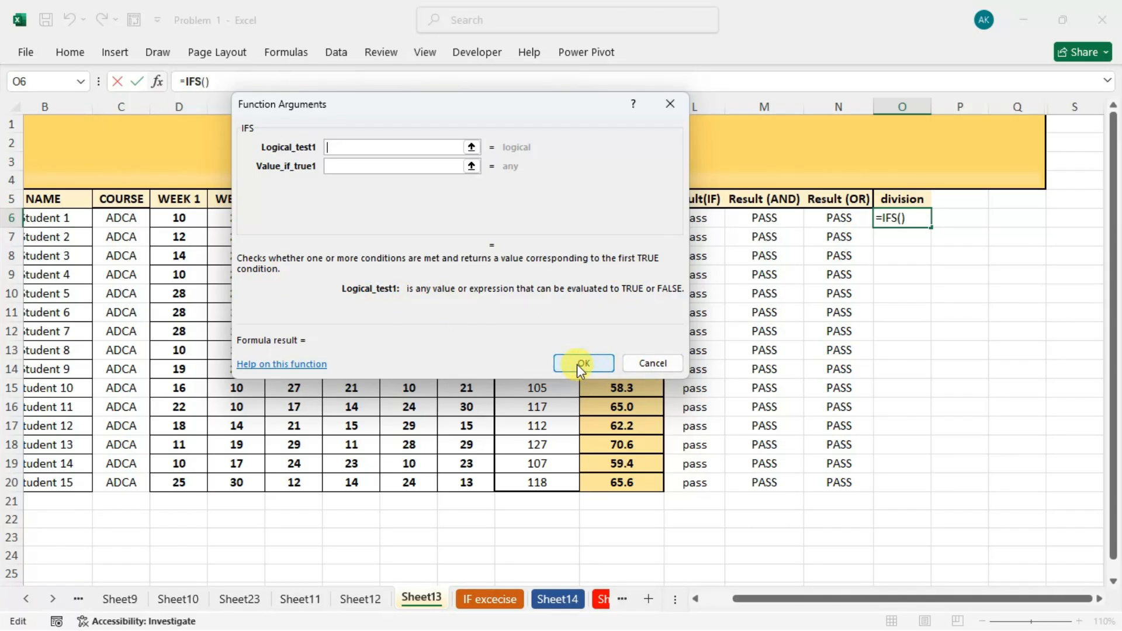
left_click(663, 368)
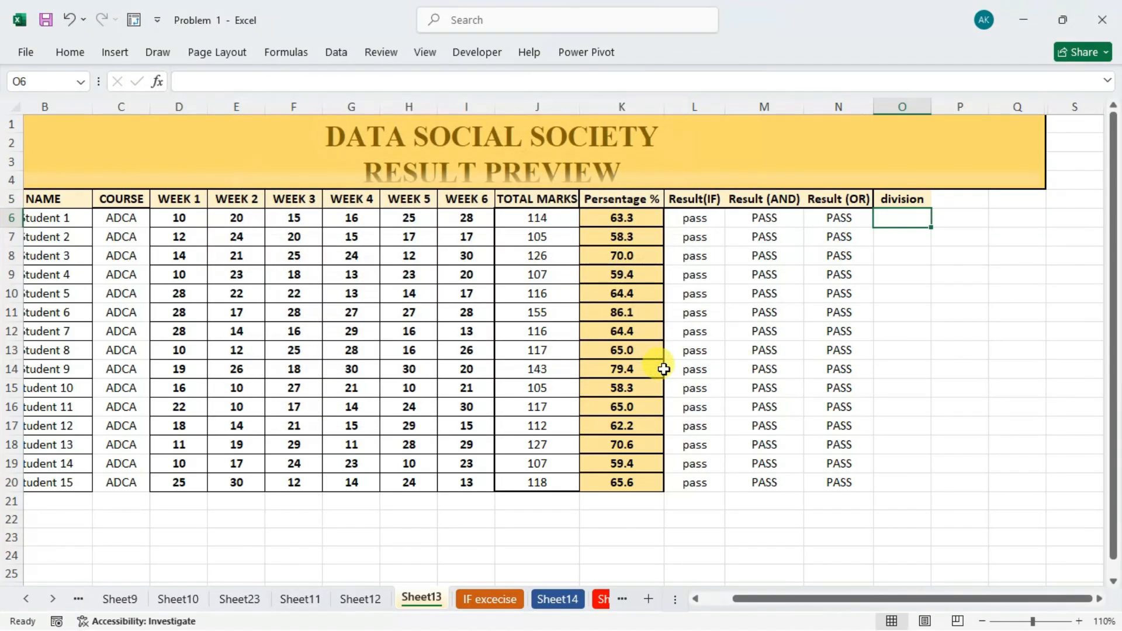
Step: Begin an IFS formula in O6 with the first condition K6>=60 returning "1st div"
type("=")
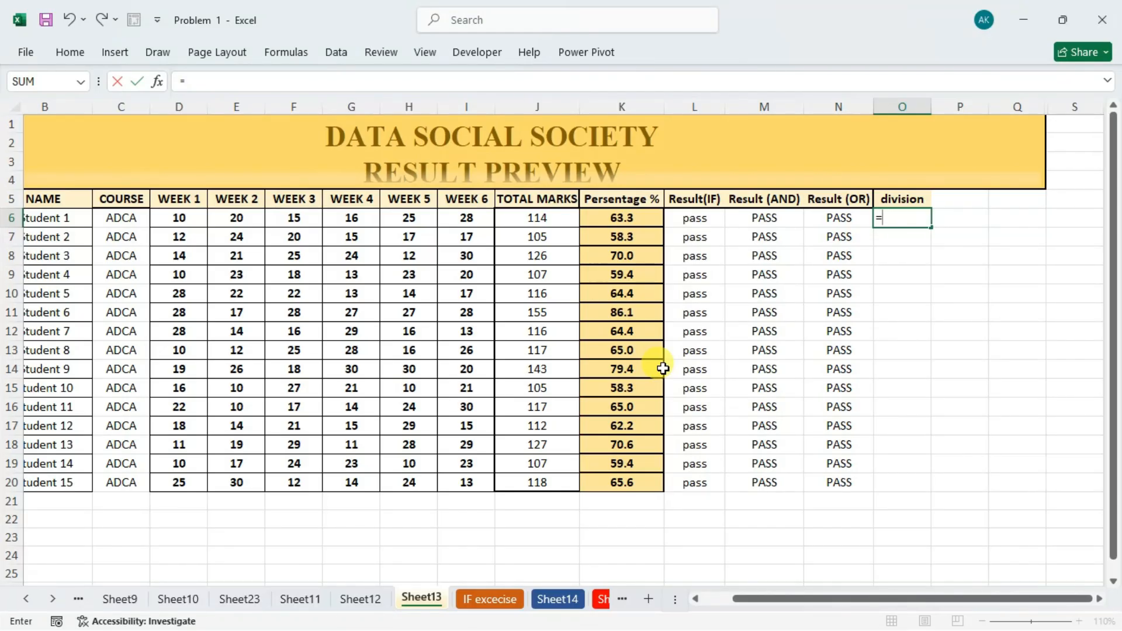
type("ifs")
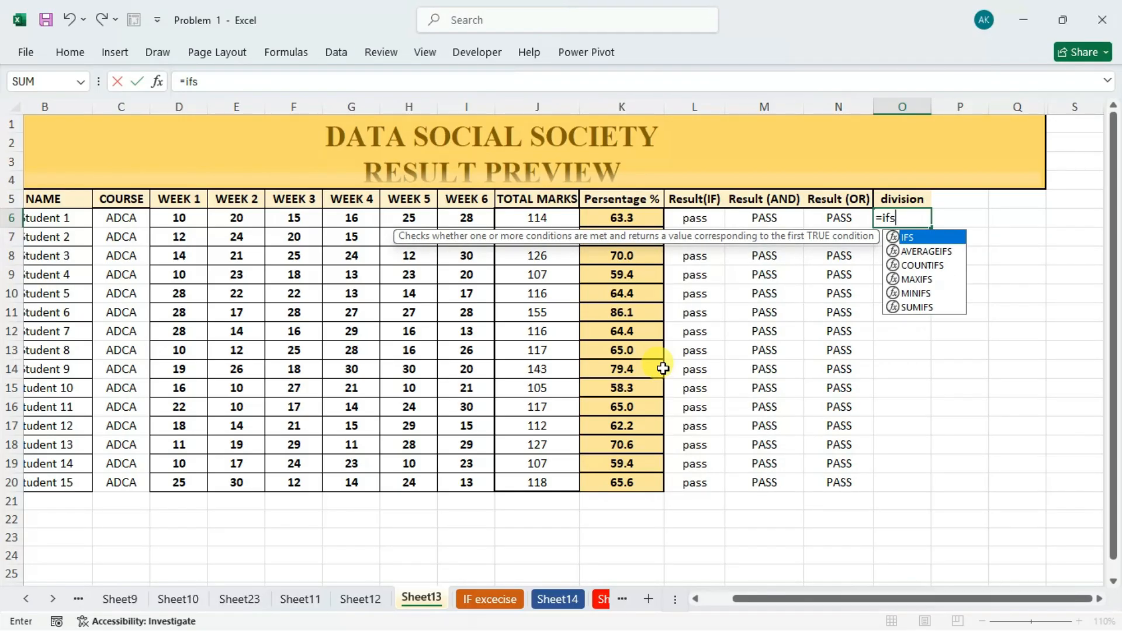
key("Tab")
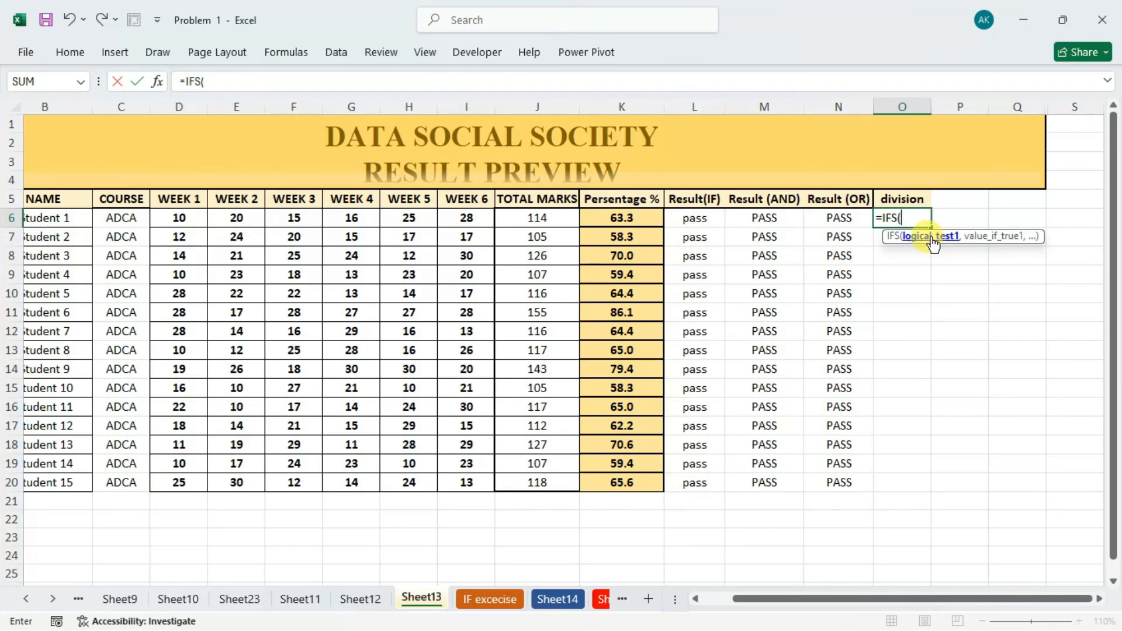
left_click(621, 216)
type(">")
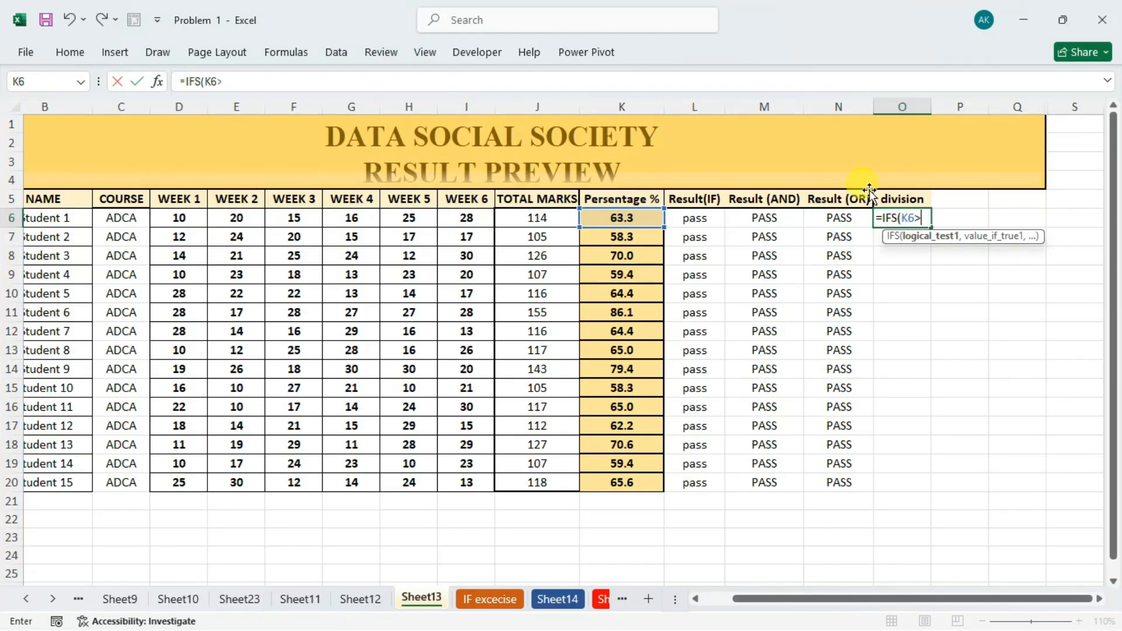
type("=60,")
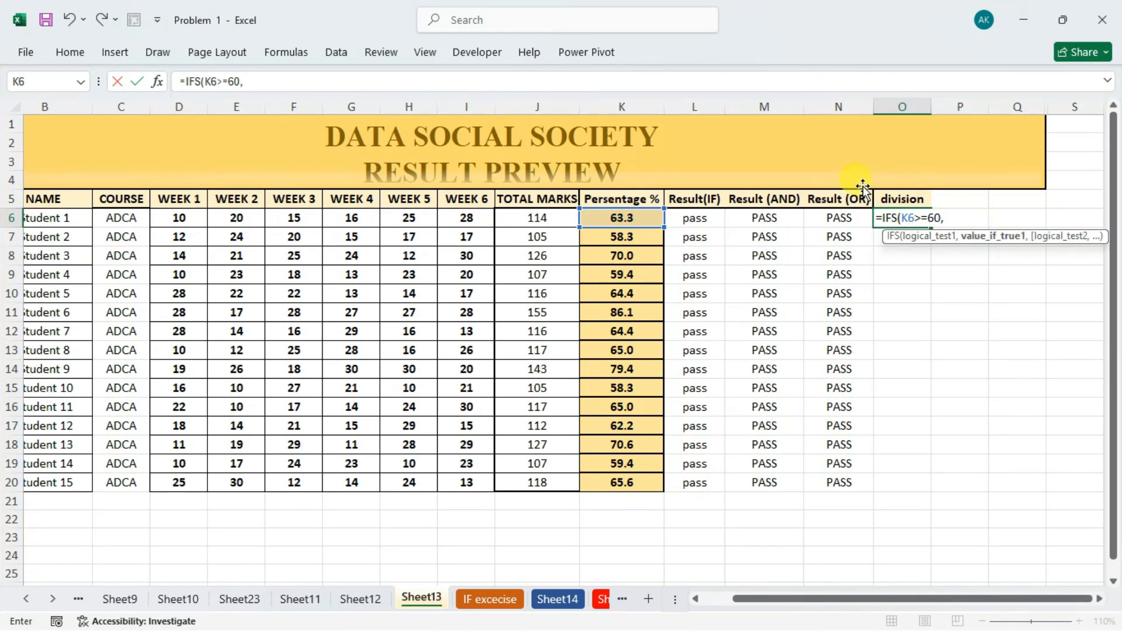
type("\"!st div\"")
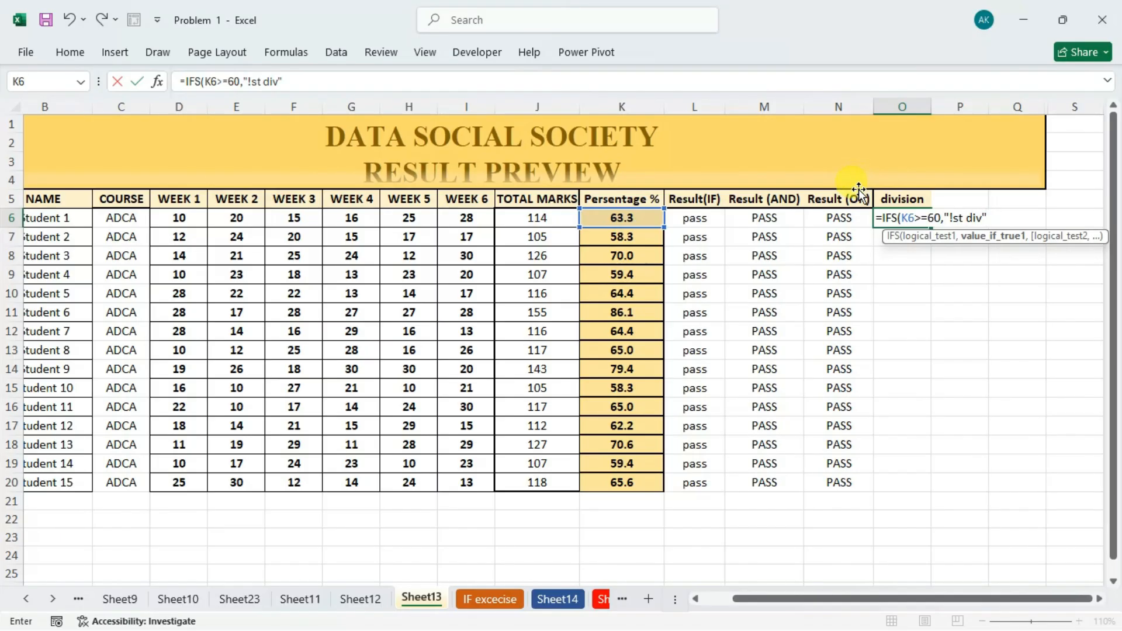
left_click(959, 216)
key("BackSpace")
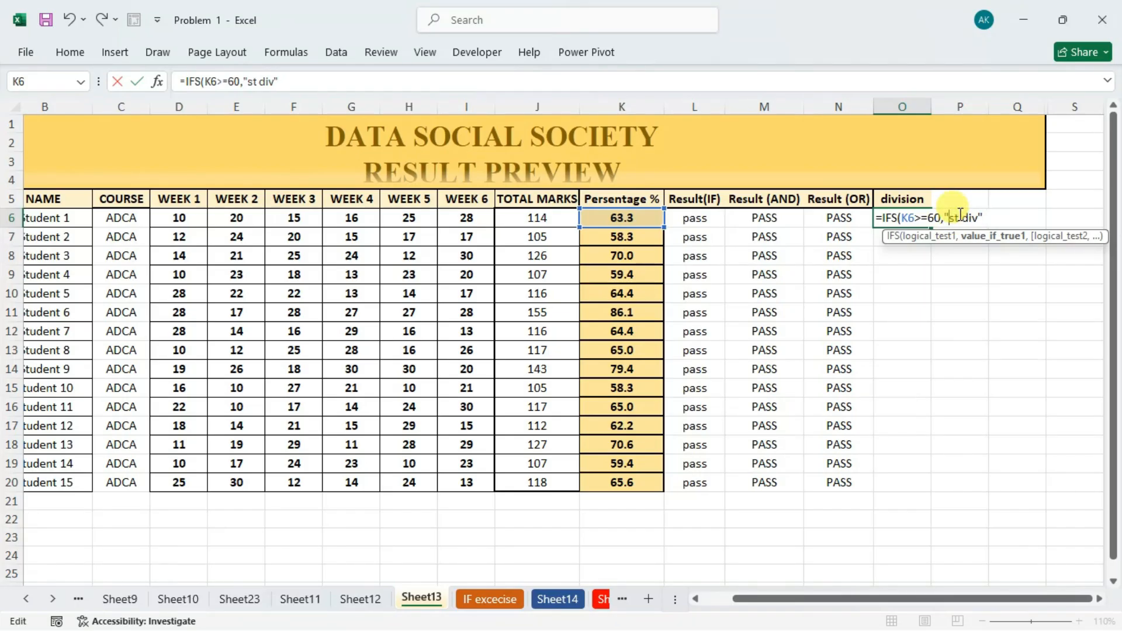
type("1")
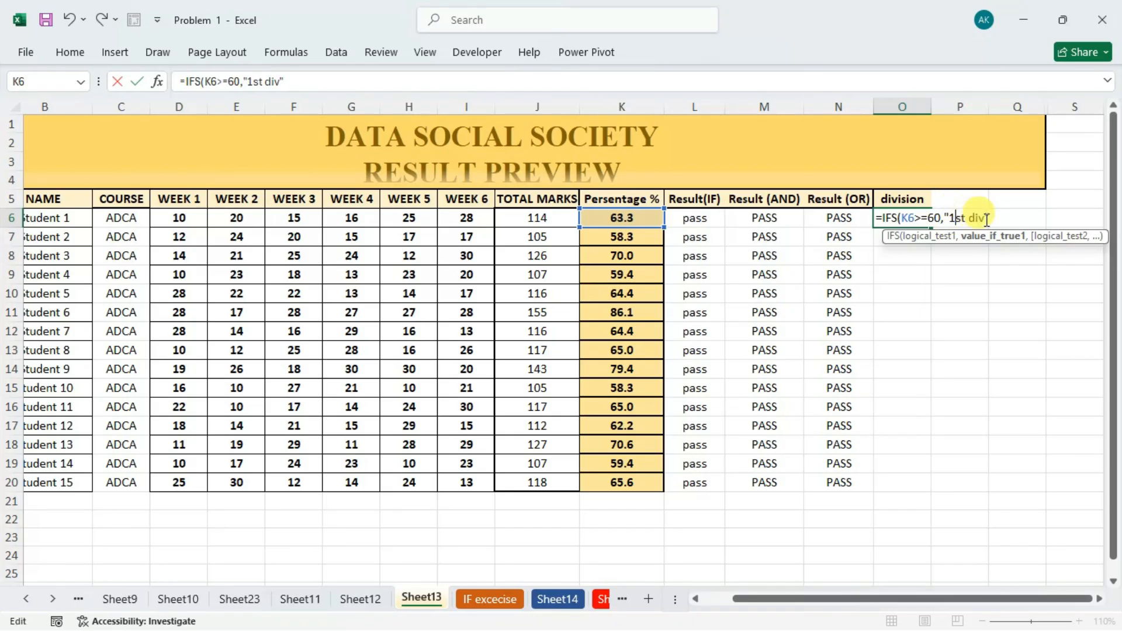
type(",")
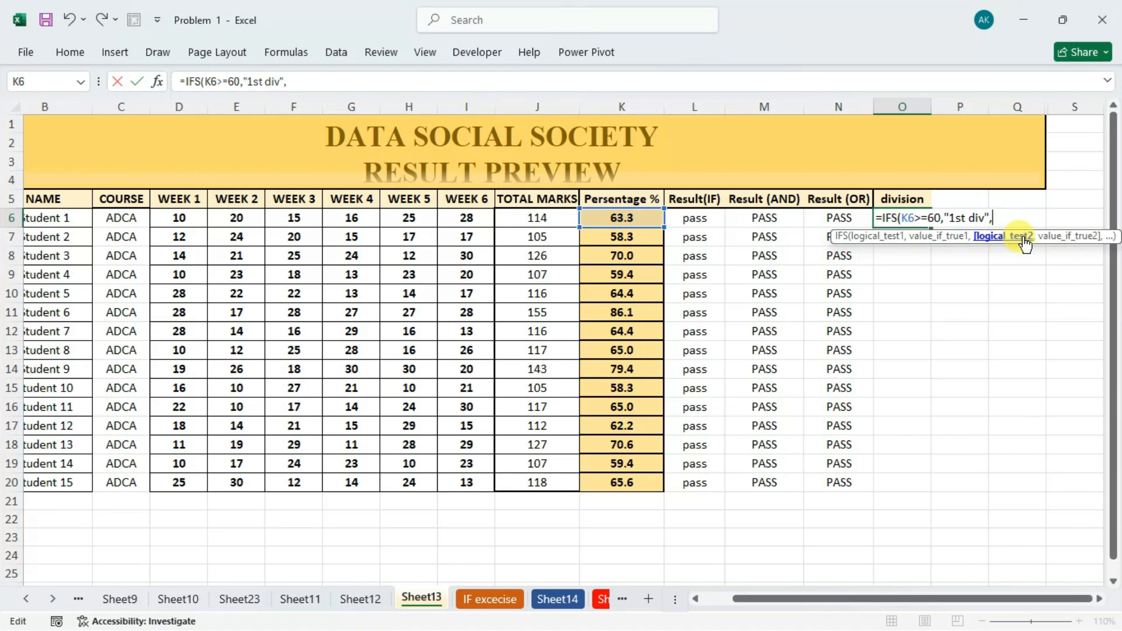
Step: Add the conditions K6>=45 returning "2nd div" and K6>=33 returning "3rd div" to the IFS formula
left_click(635, 215)
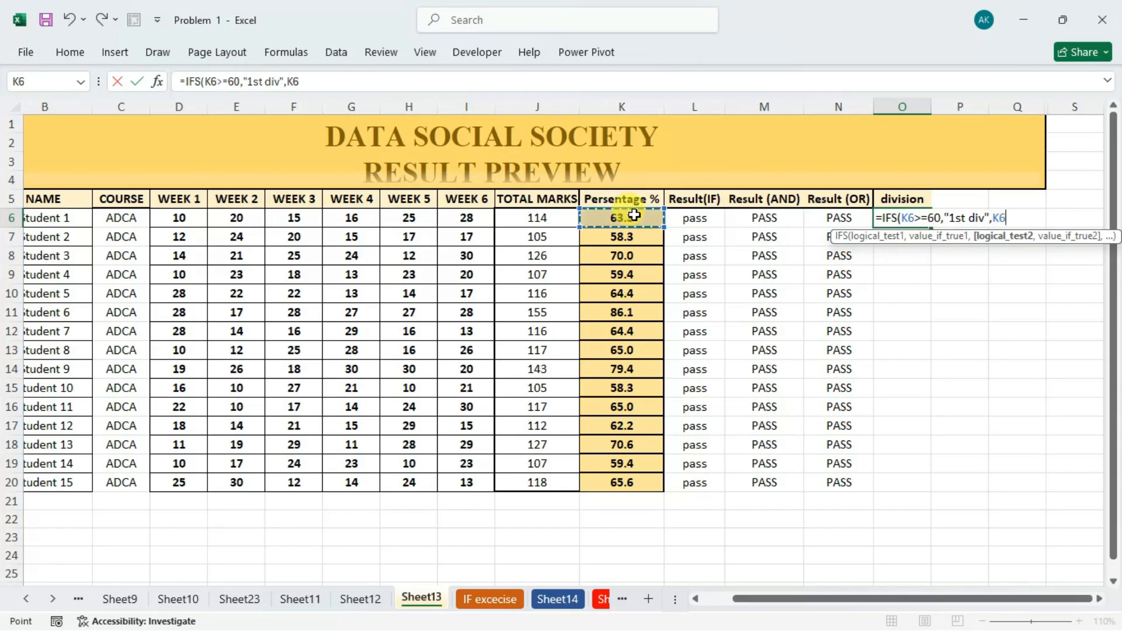
type(">=45,\"2nd div\",")
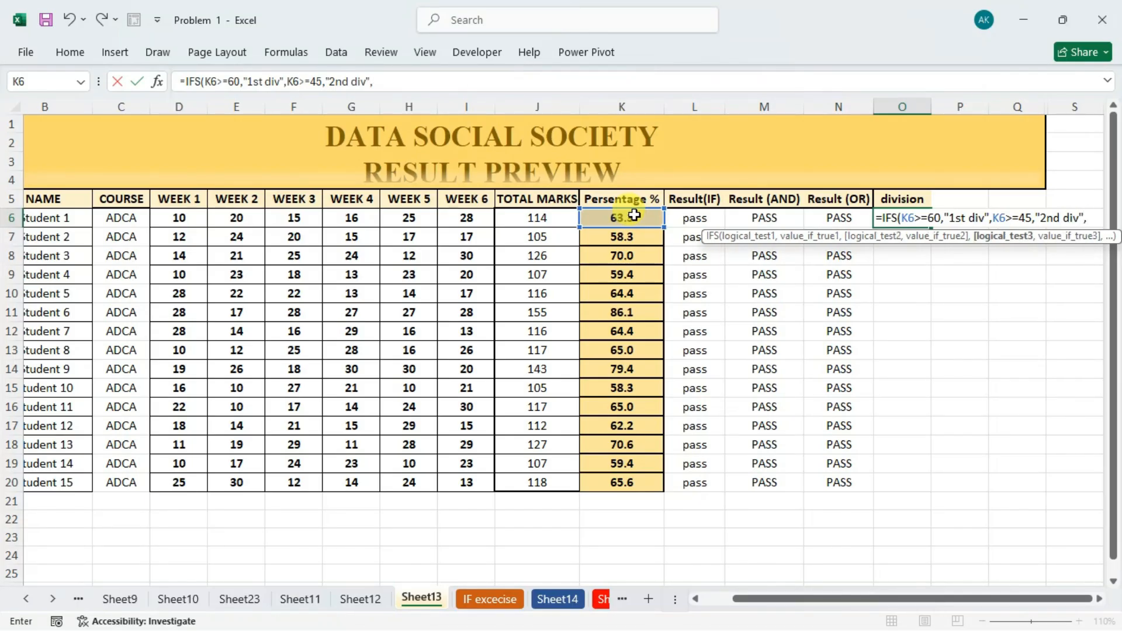
left_click(634, 215)
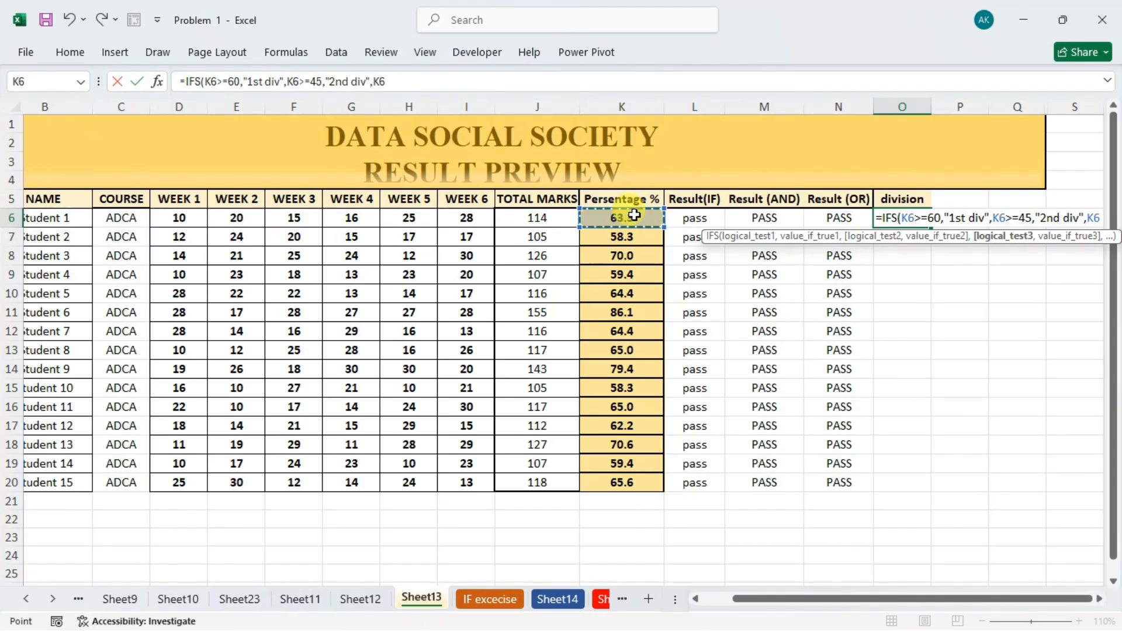
type(">")
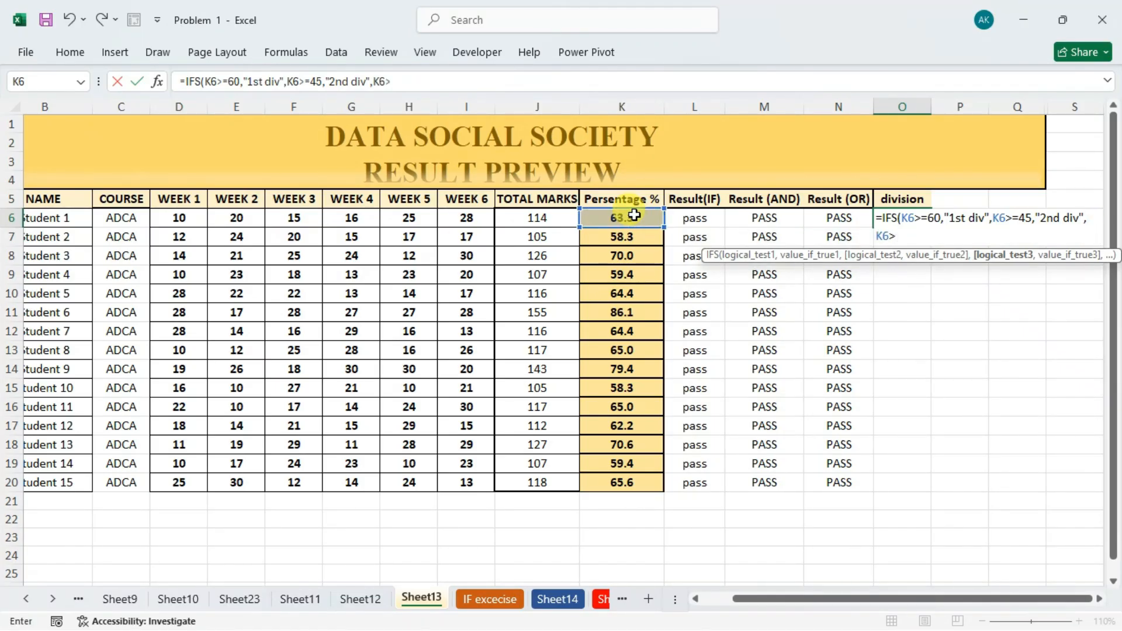
type("=33,")
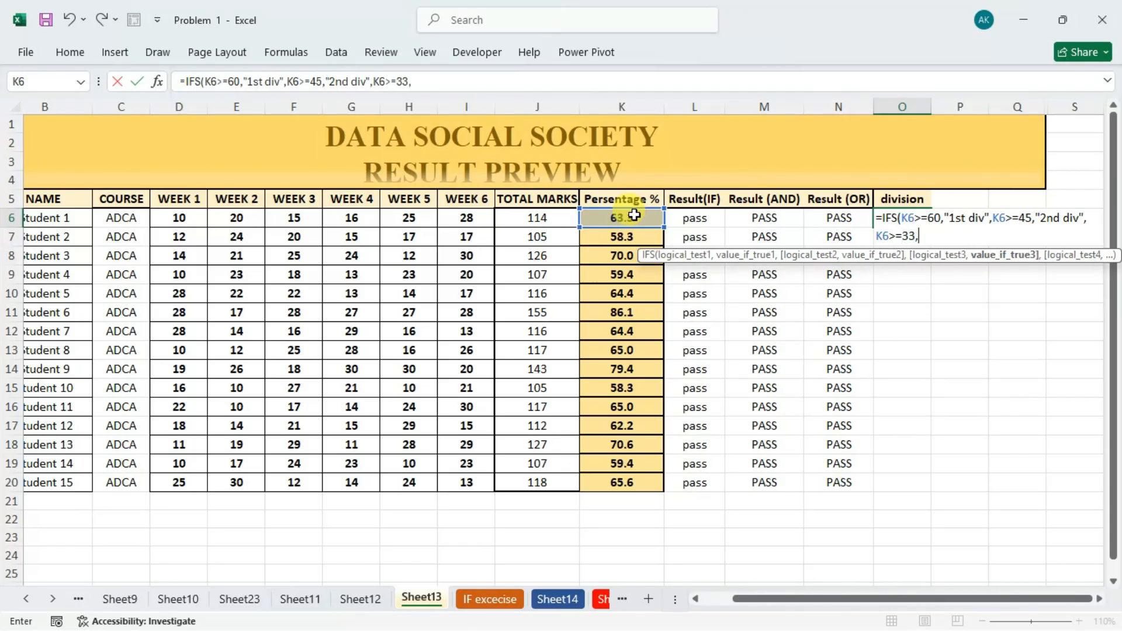
type("\"3rd du")
key("BackSpace")
type("iv\",")
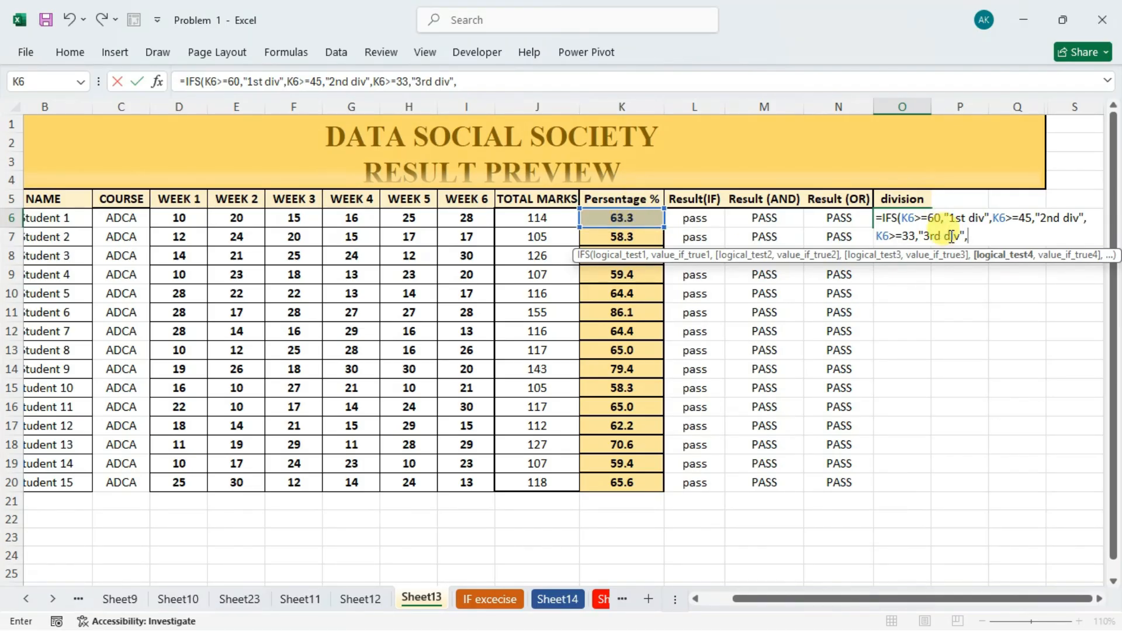
type(",,")
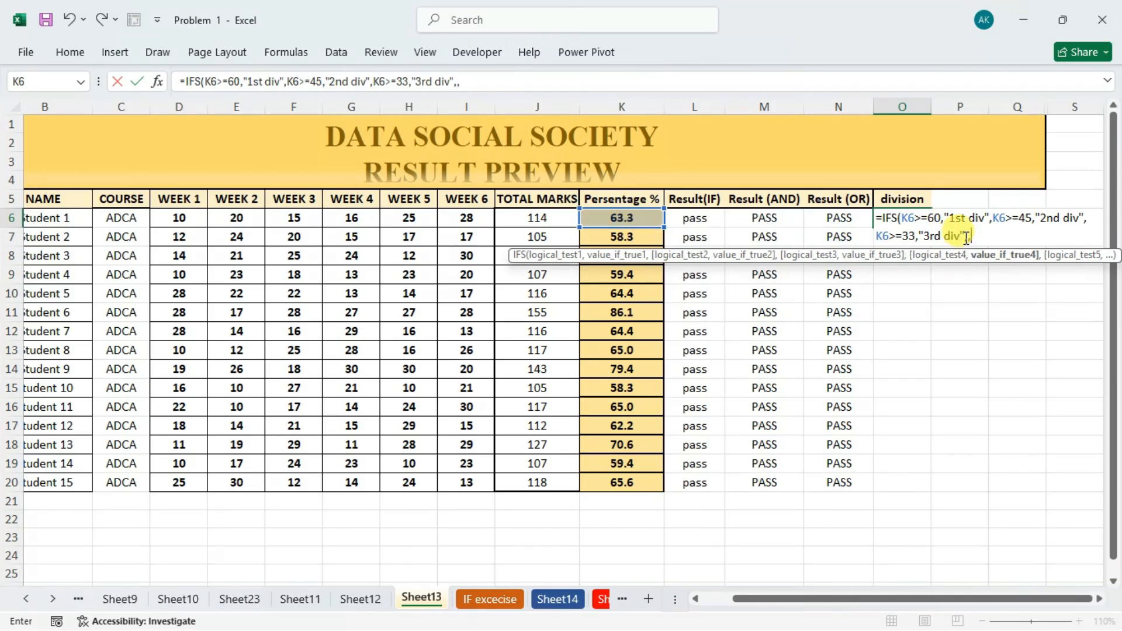
type(",,")
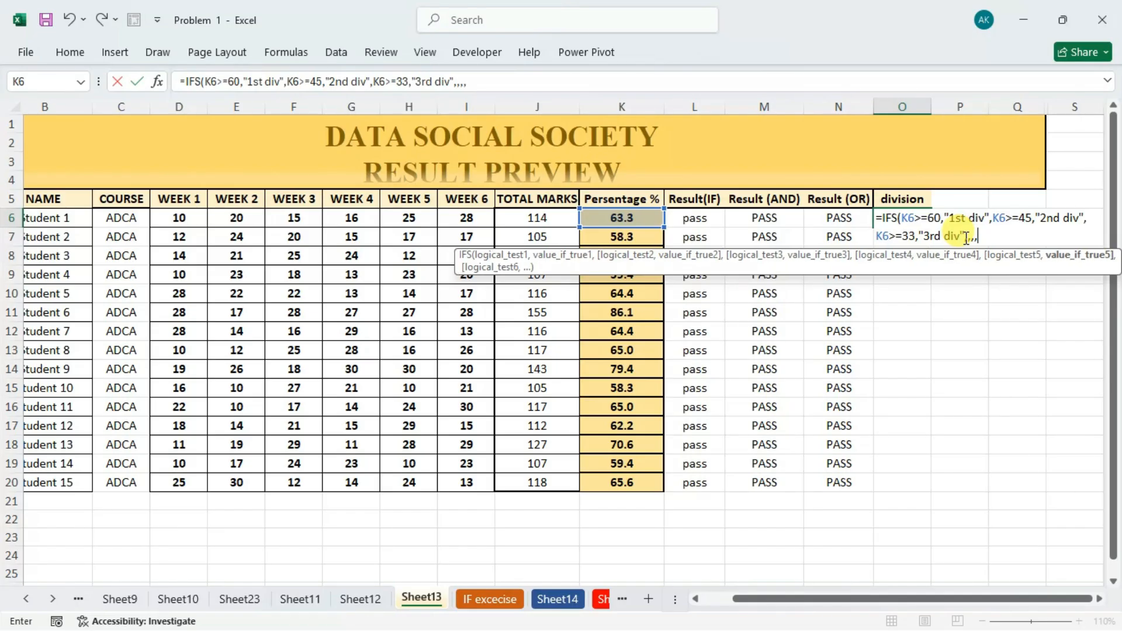
type(",")
key("BackSpace")
key("BackSpace")
key("BackSpace")
key("BackSpace")
key("BackSpace")
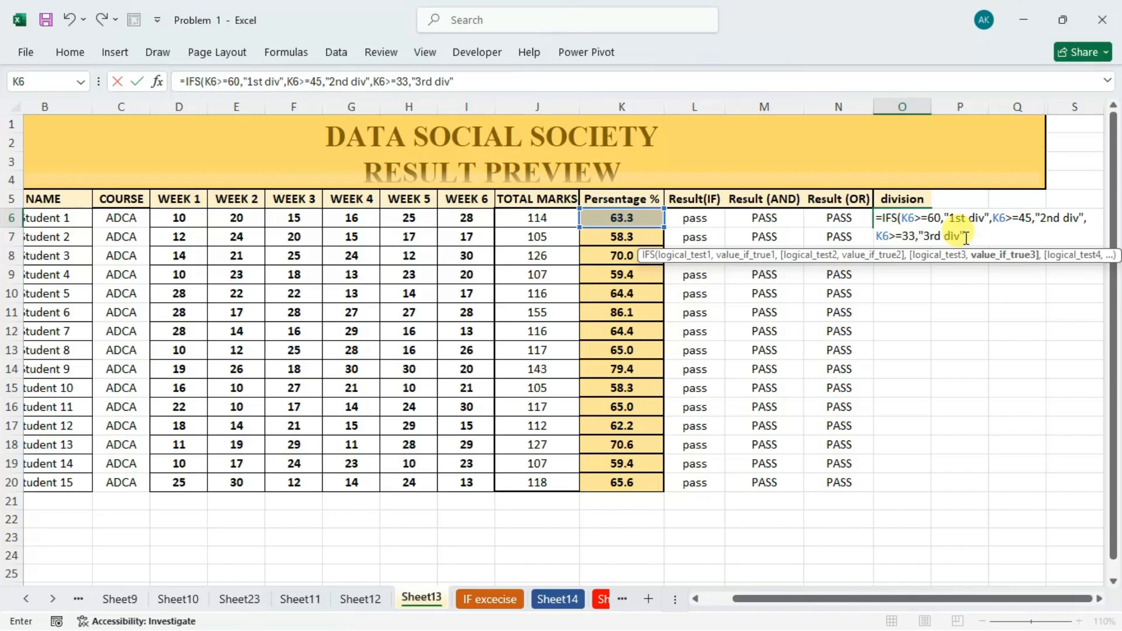
Step: Complete the three-condition IFS formula in O6 and select the percentage cell K6
type(")")
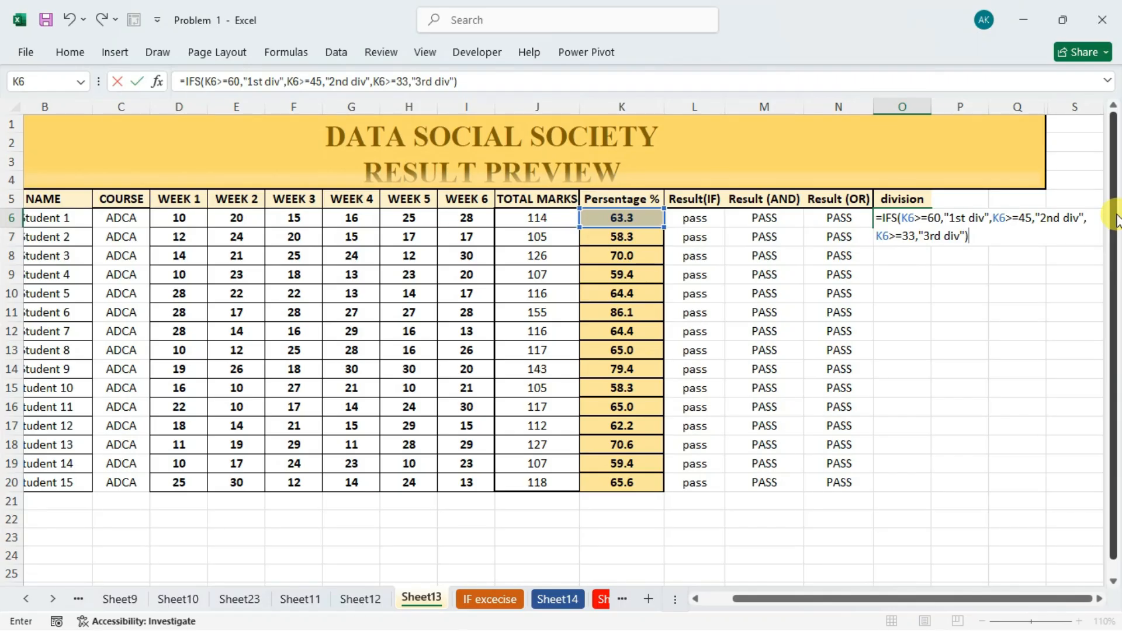
key("BackSpace")
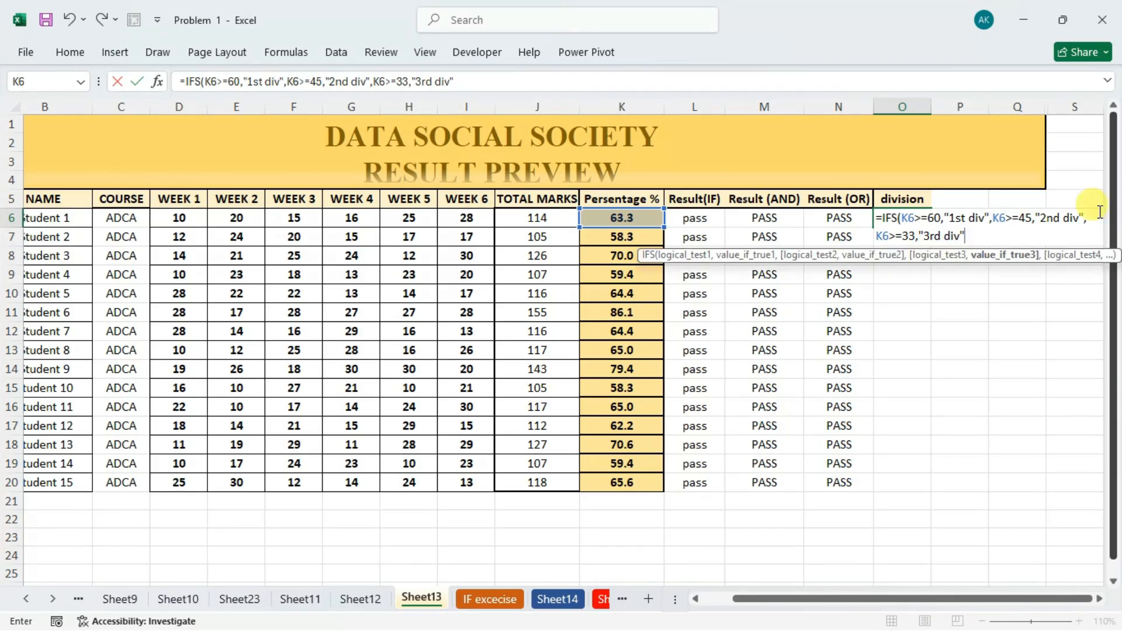
left_click(621, 217)
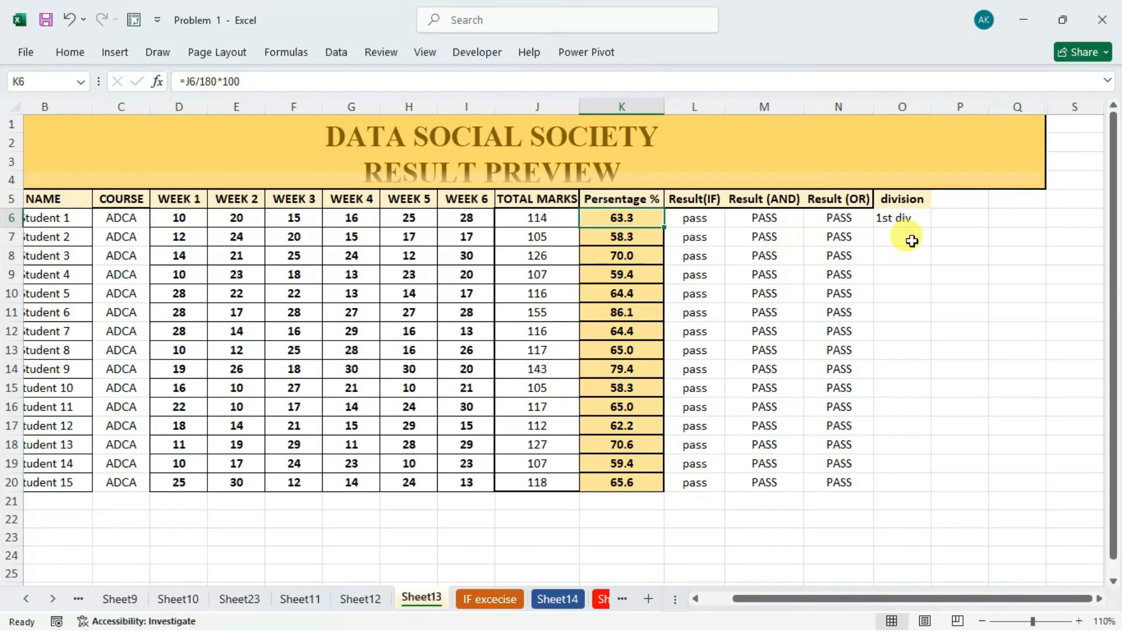
Step: Extend the IFS formula in O6 with a fourth condition K6<33 returning "fail", and reselect the cell
double_click(918, 218)
type(",")
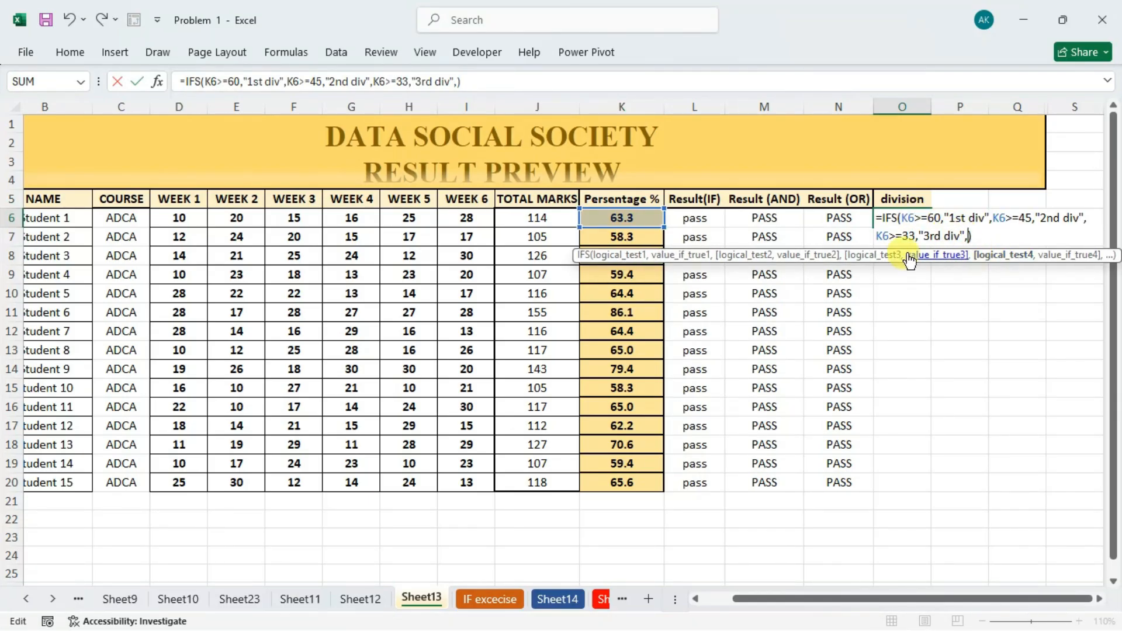
left_click(640, 217)
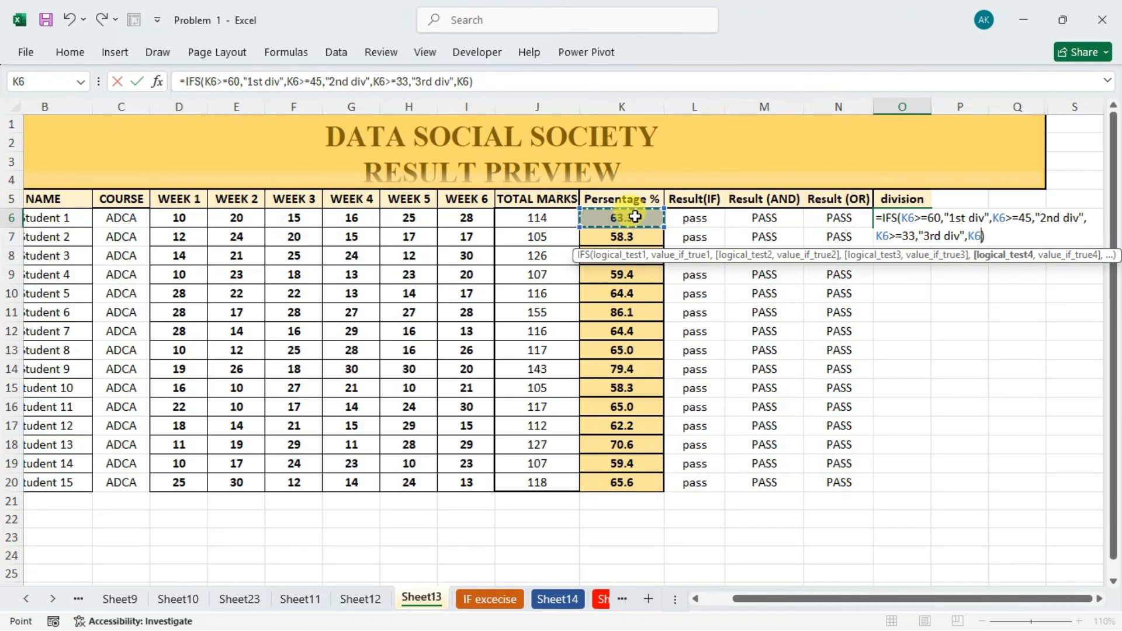
type("<33,")
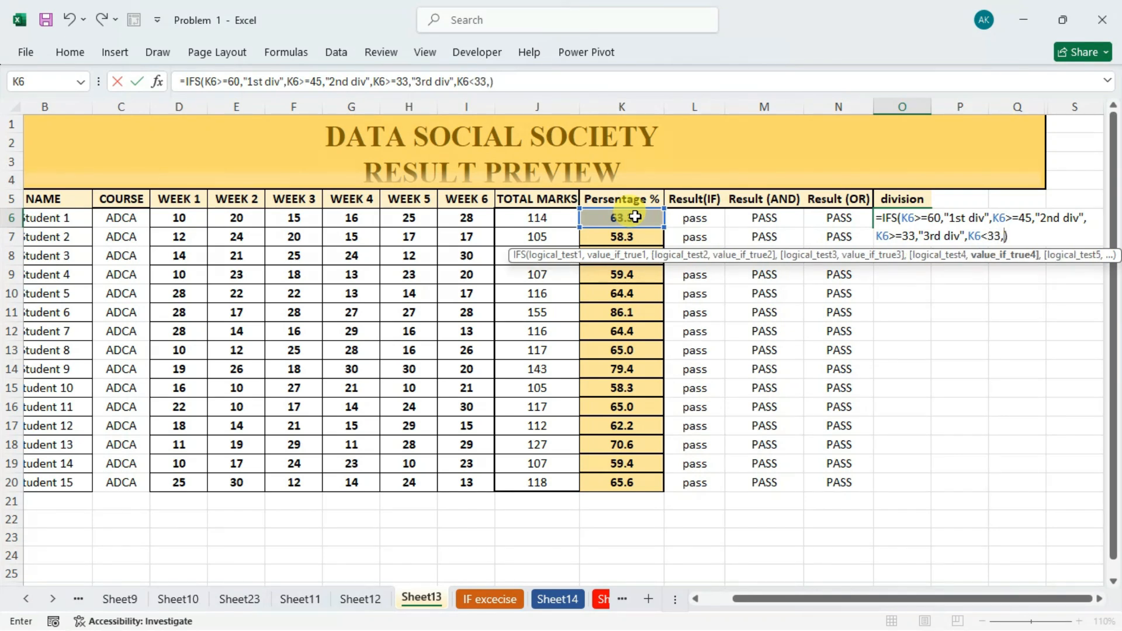
type("\"fa\"")
type("il")
type(")")
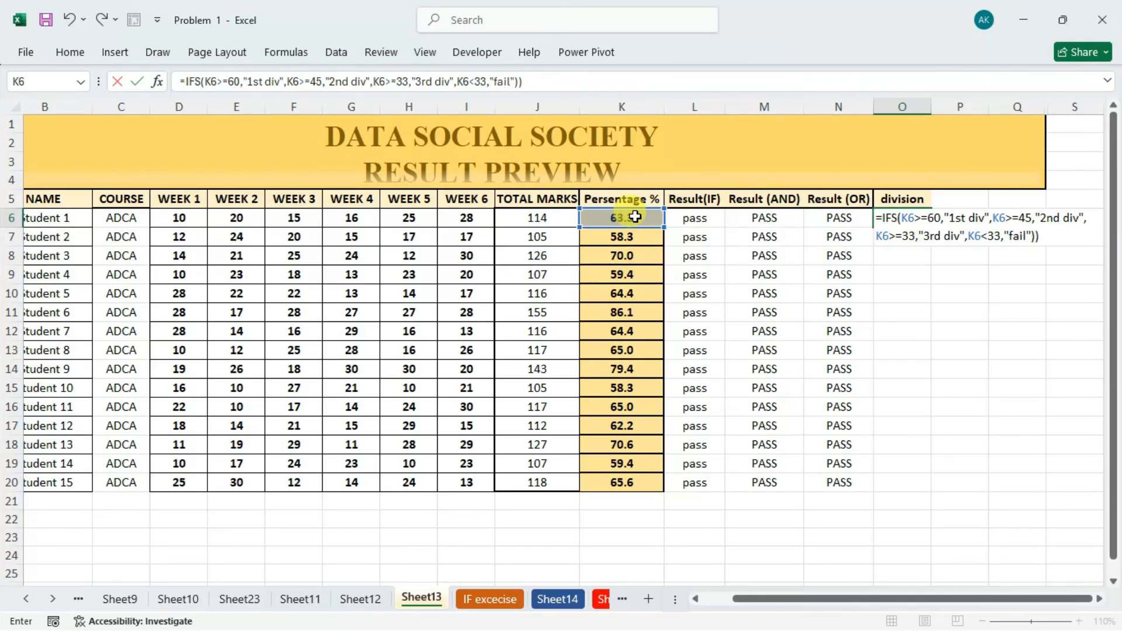
key("Tab")
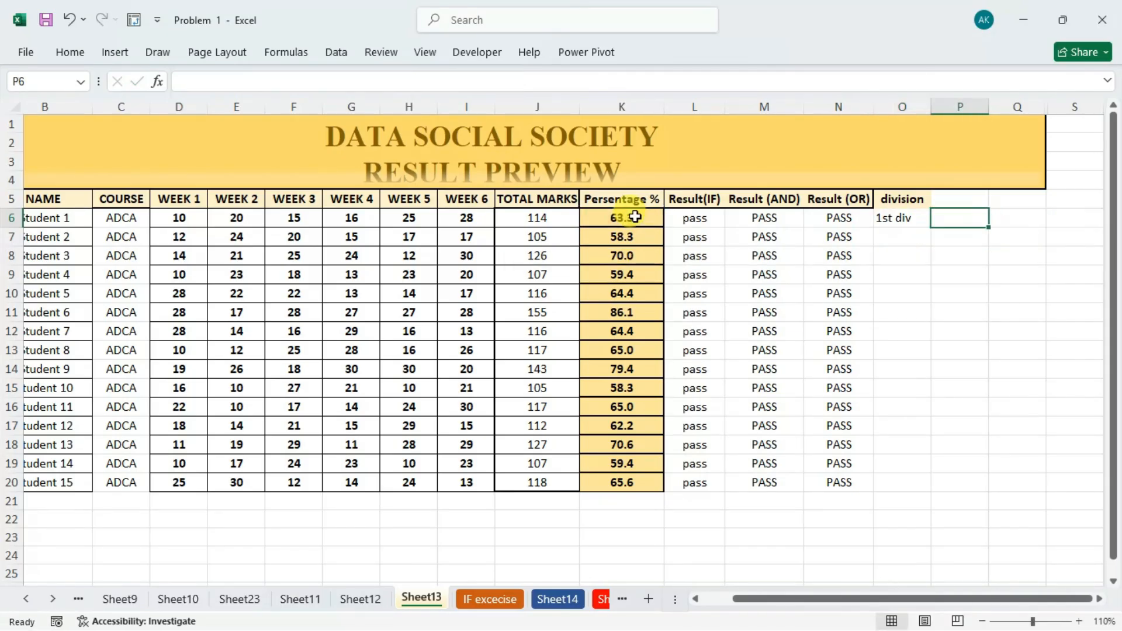
key("Left")
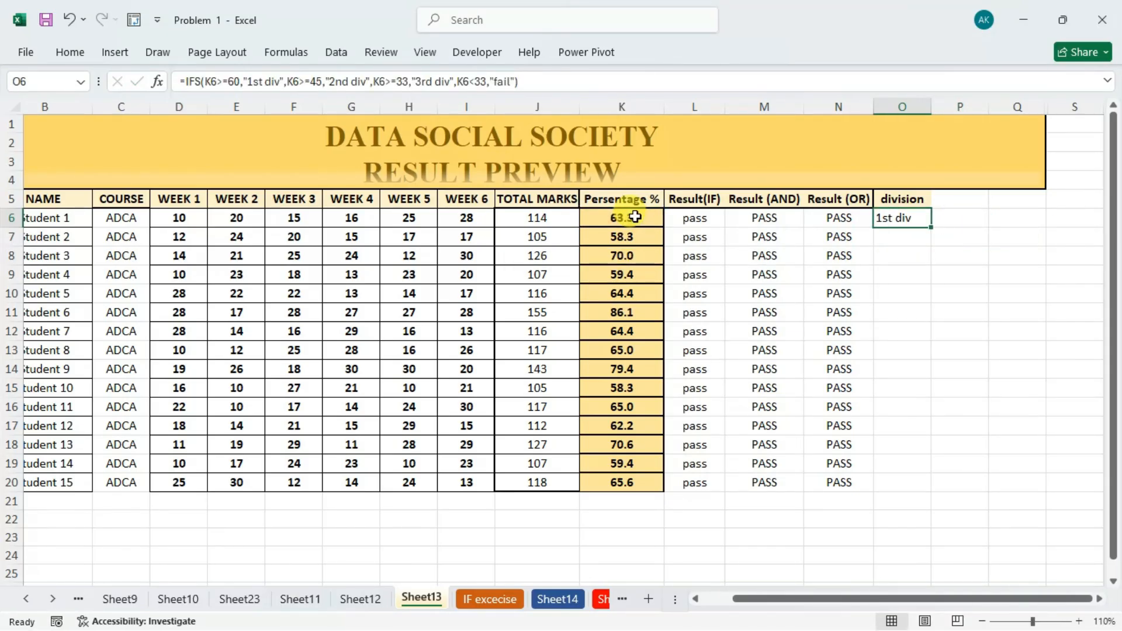
Step: Set Student 1's percentage in K6 to 32 to test the formulas, and inspect the IFS formula in O6
left_click(636, 216)
type("32")
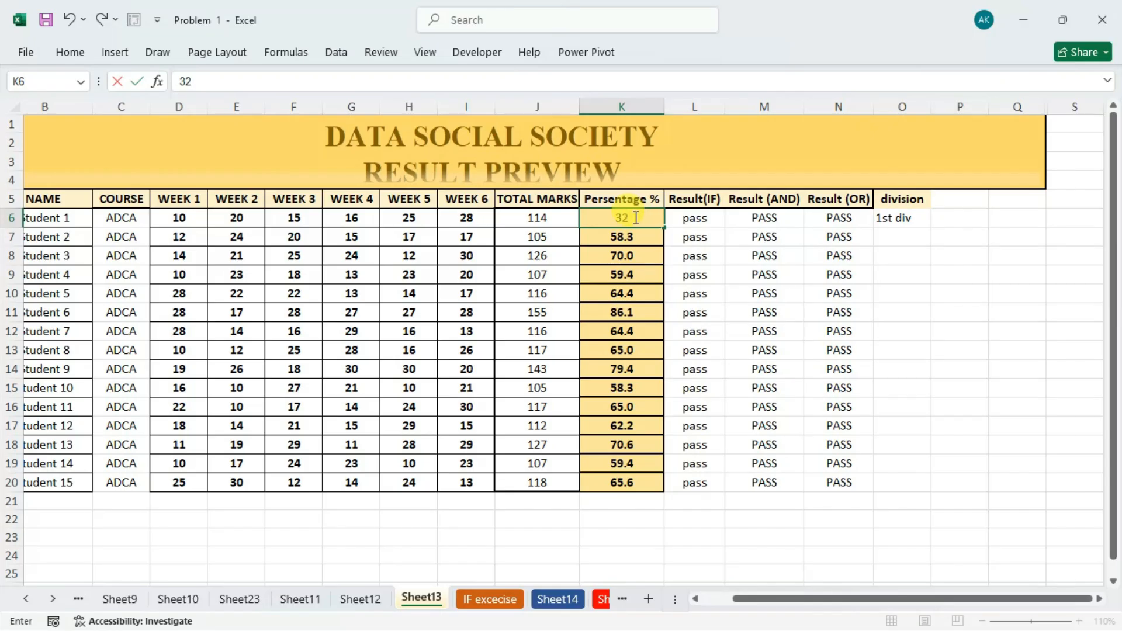
key("Return")
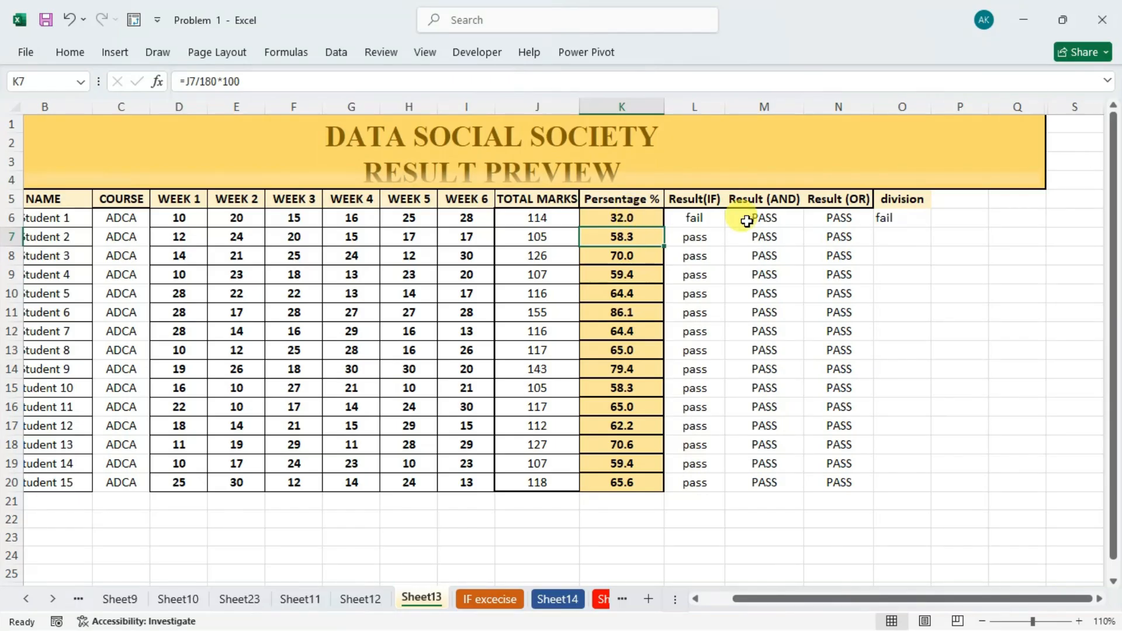
double_click(900, 218)
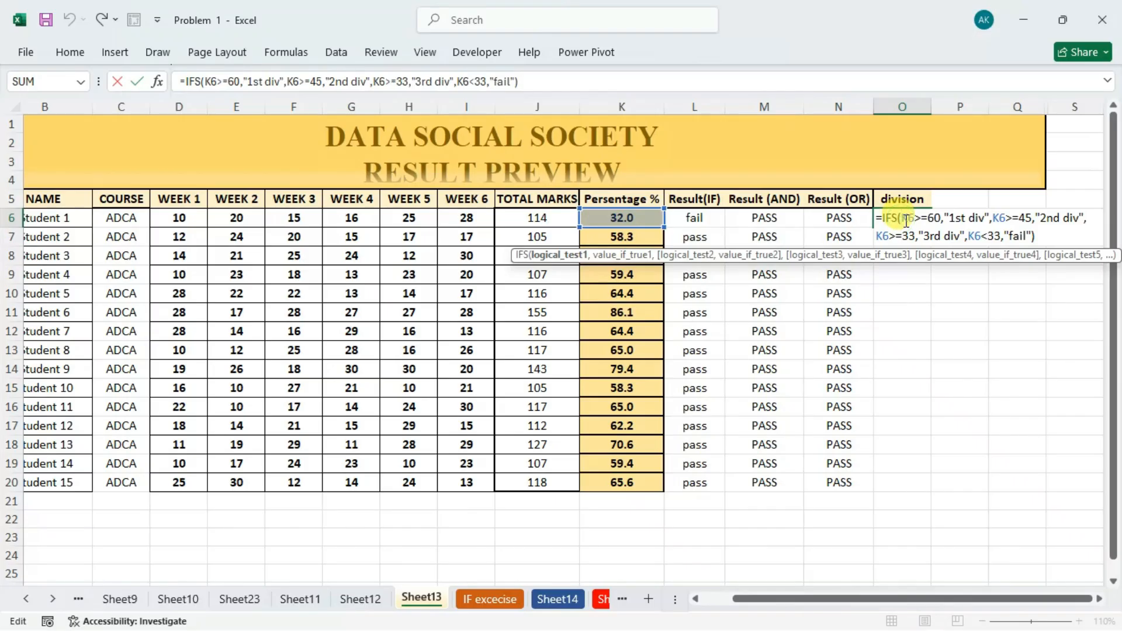
key("Return")
Step: Set Student 1's percentage in K6 to 32.9 to test the fail condition just below the limit
left_click(649, 237)
left_click(634, 218)
type("32.9")
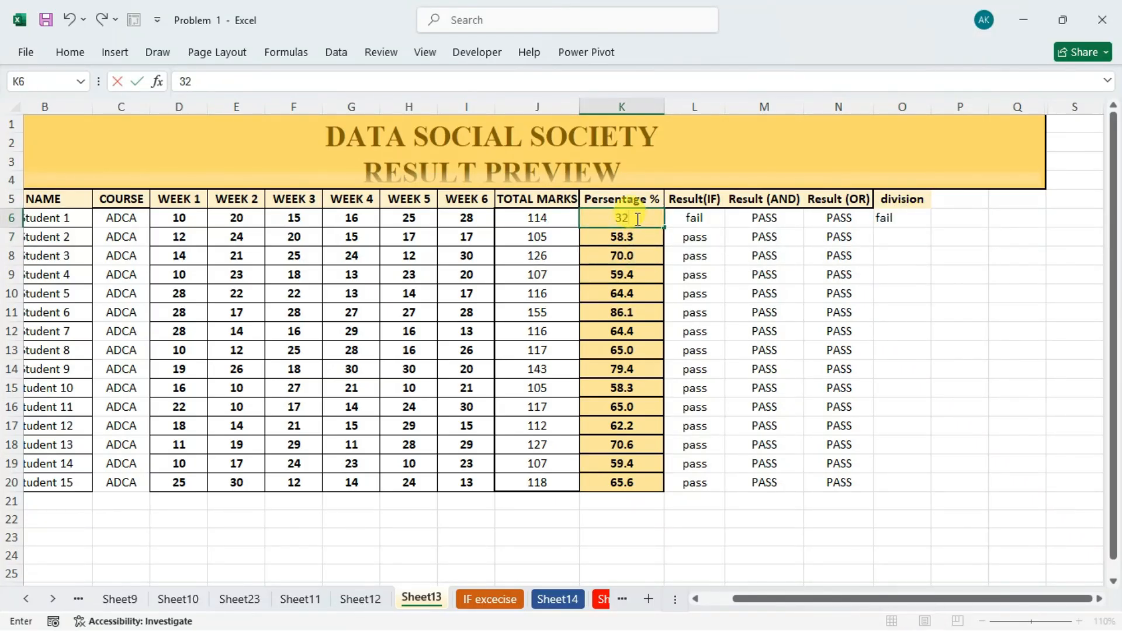
key("Return")
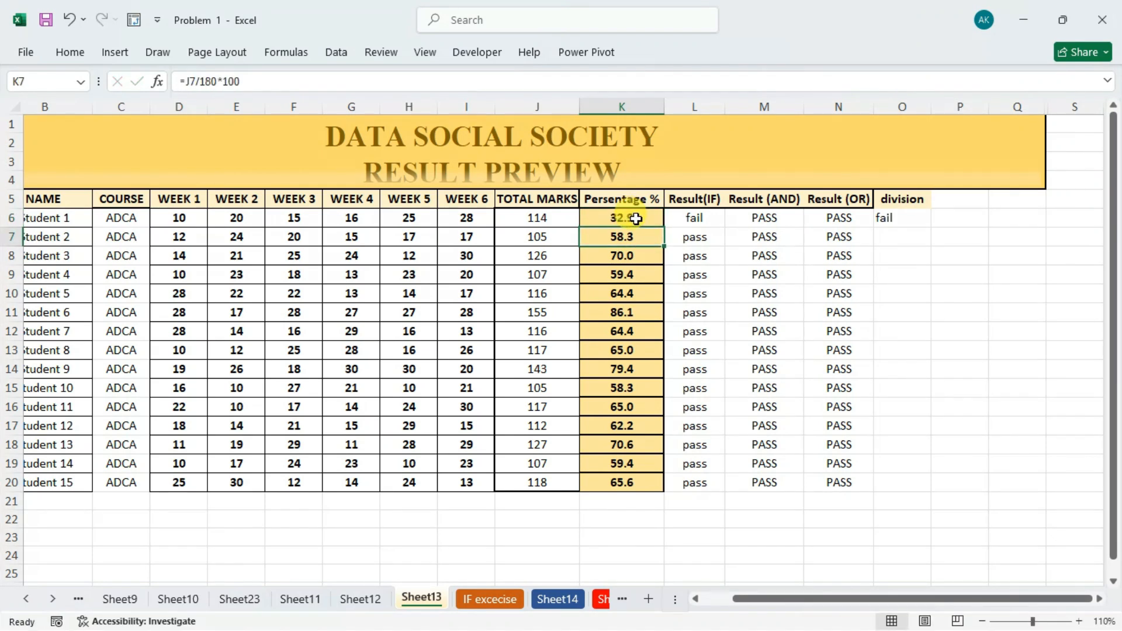
Step: Set Student 1's percentage in K6 to 33 to test the 3rd div limit, and reselect the cell
left_click(636, 219)
type("33")
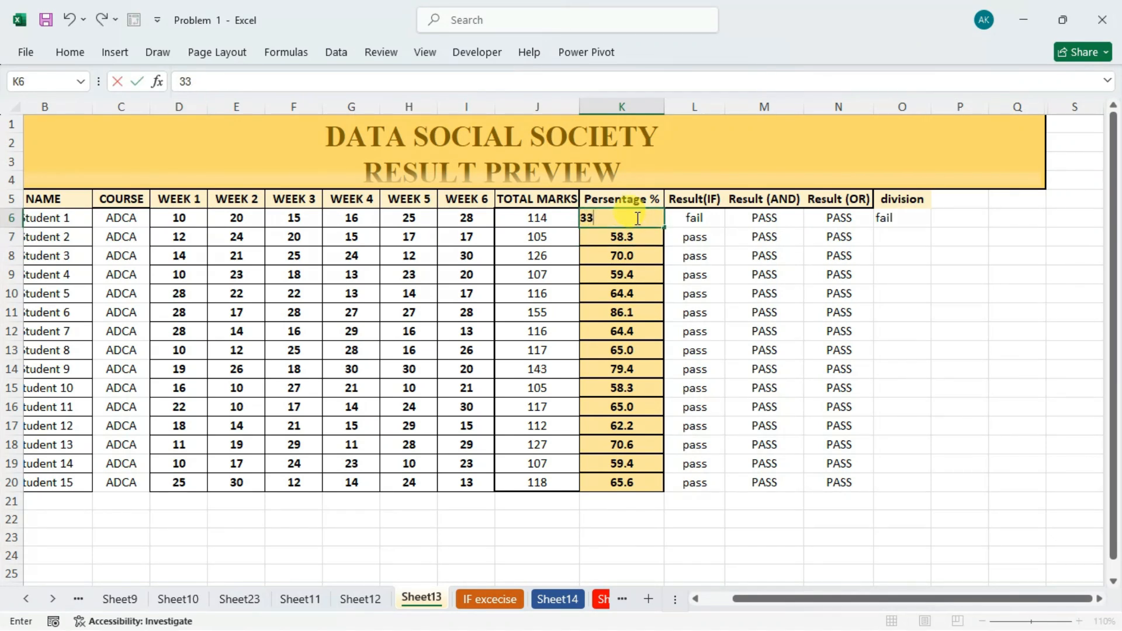
key("Return")
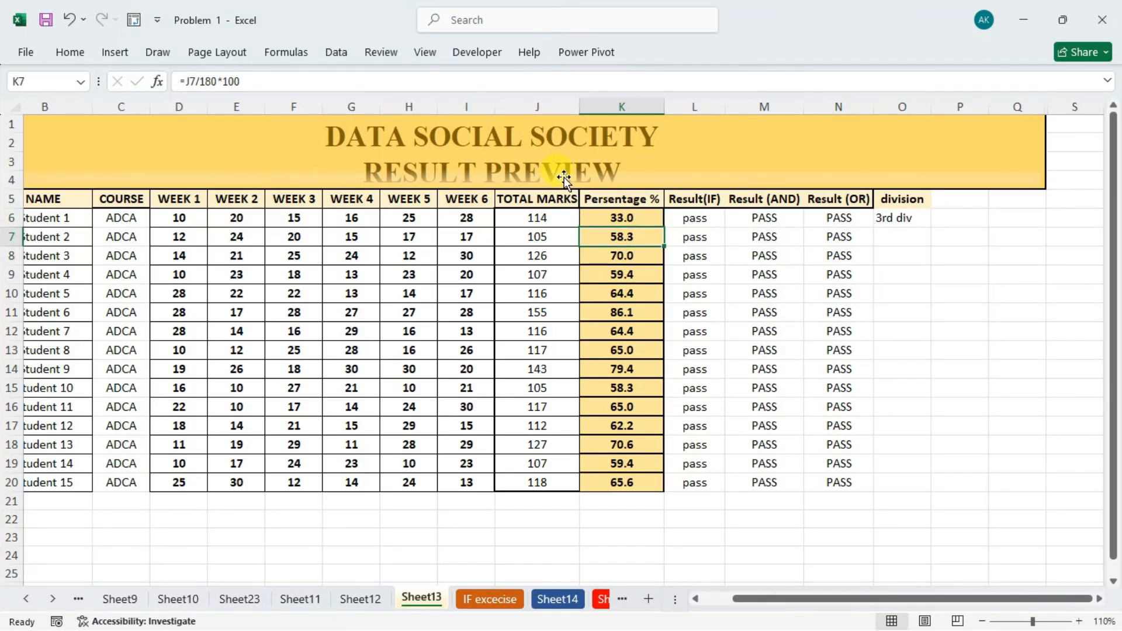
key("Up")
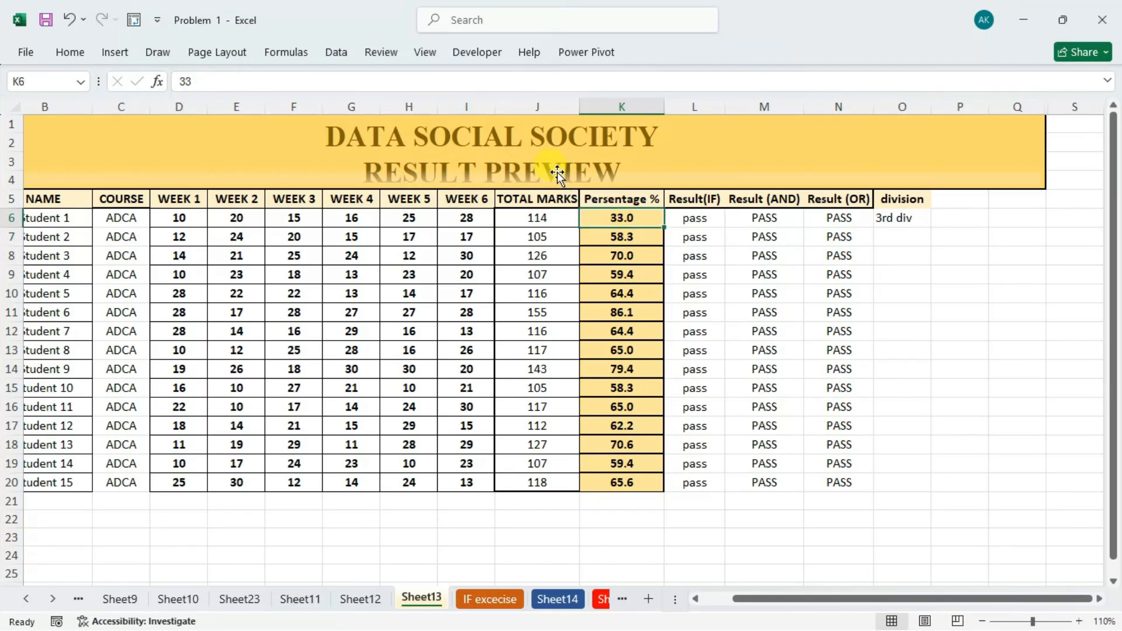
Step: Set Student 1's percentage in K6 to 44 and again to 45 to test both sides of the 2nd div limit
type("44")
key("Return")
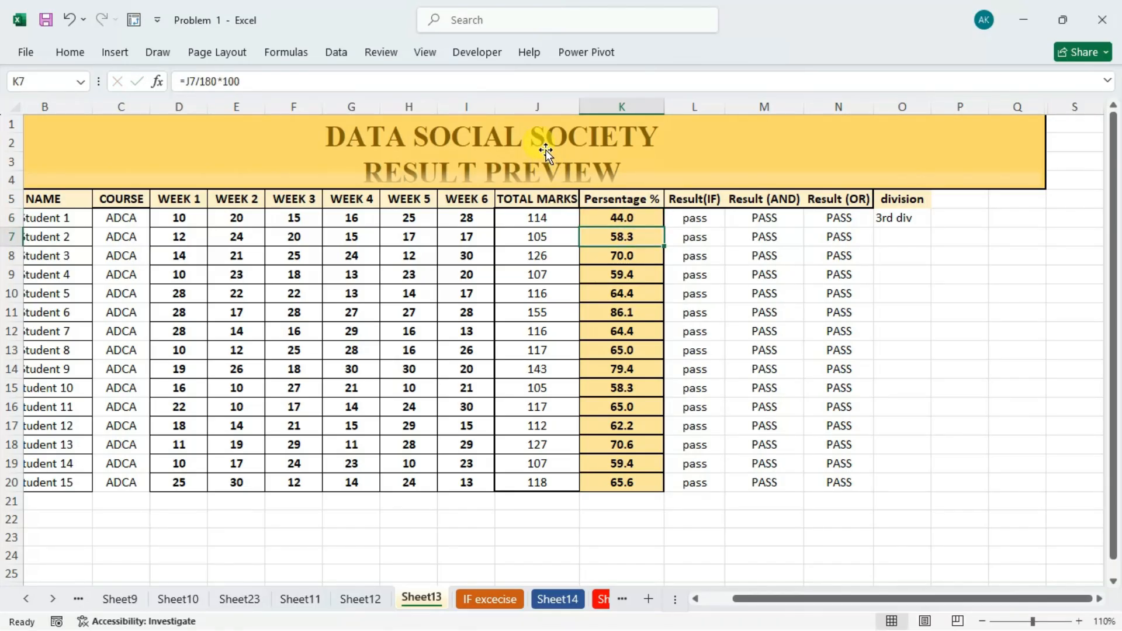
key("Up")
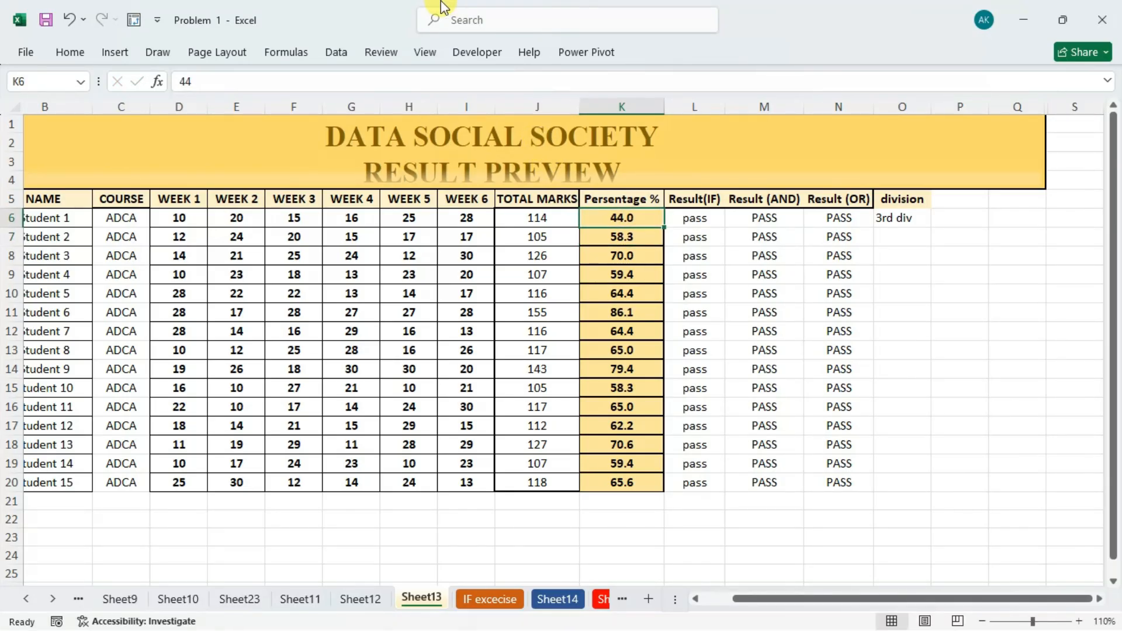
type("45")
key("Return")
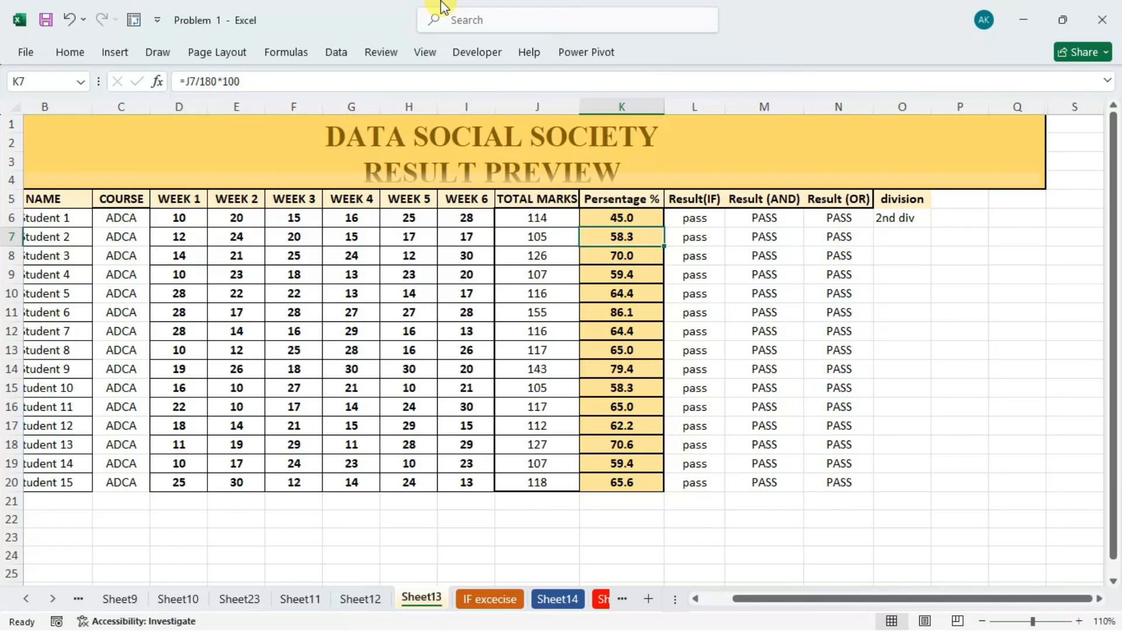
Step: Set Student 1's percentage in K6 to 61 and fill the IFS division formula from O6 down to O20
key("Up")
type("61")
key("Return")
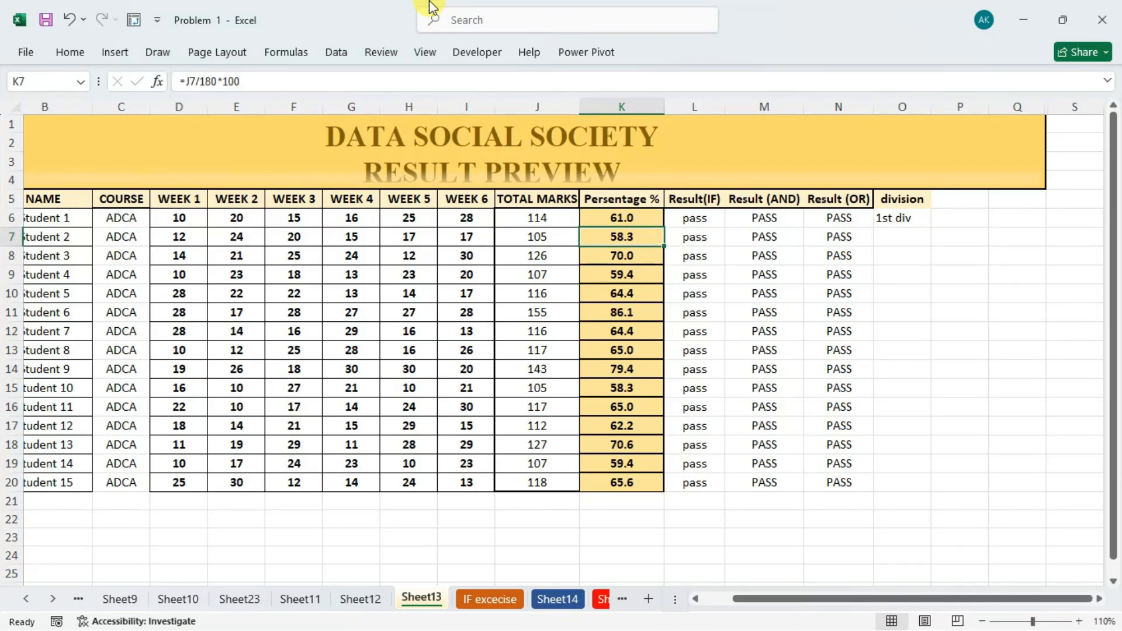
left_click(906, 218)
double_click(930, 230)
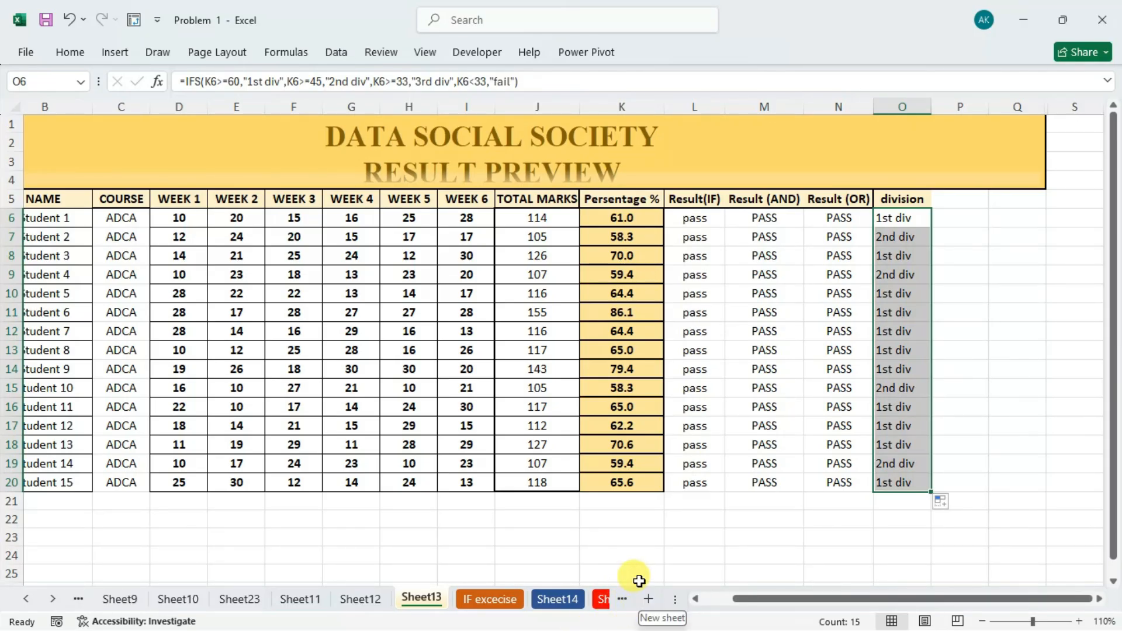
key("alt+Tab")
key("alt+Tab")
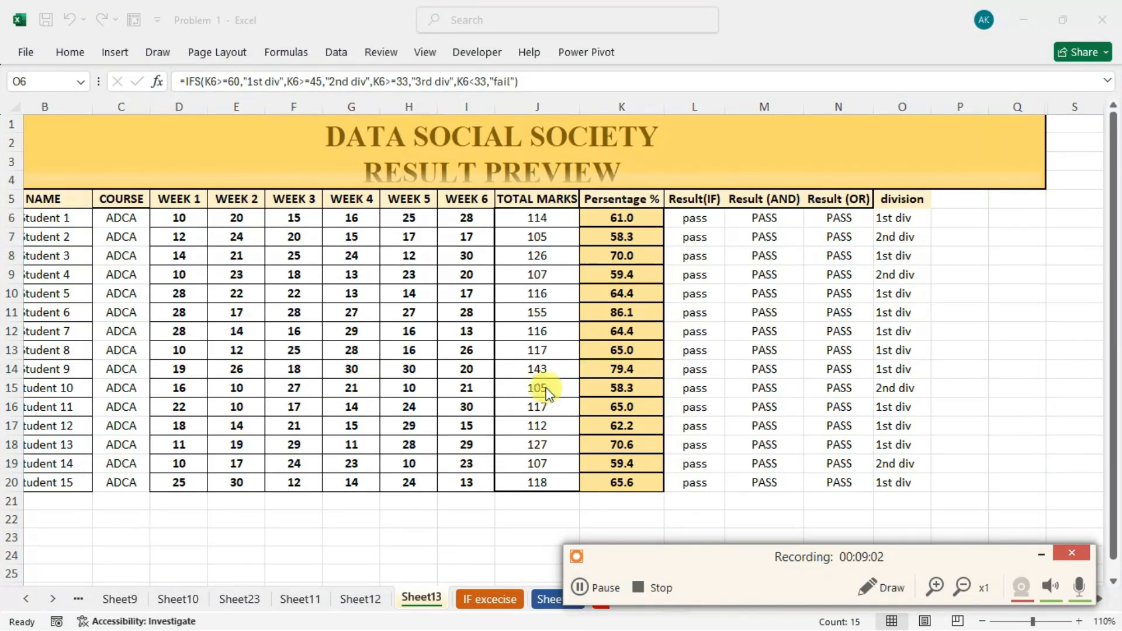
left_click(581, 587)
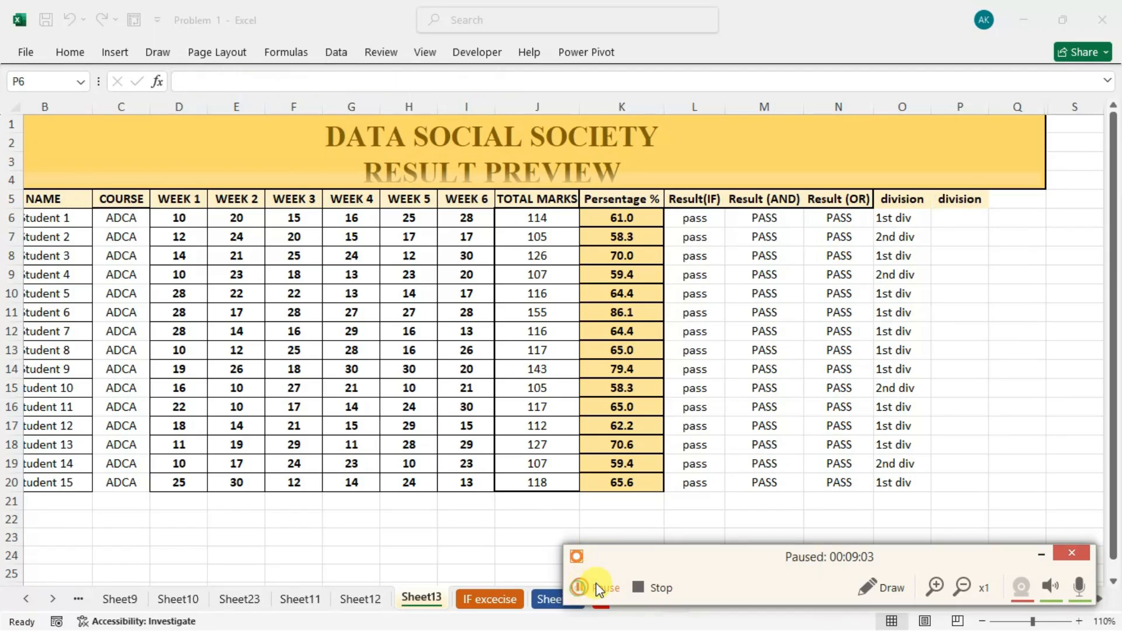
left_click(581, 586)
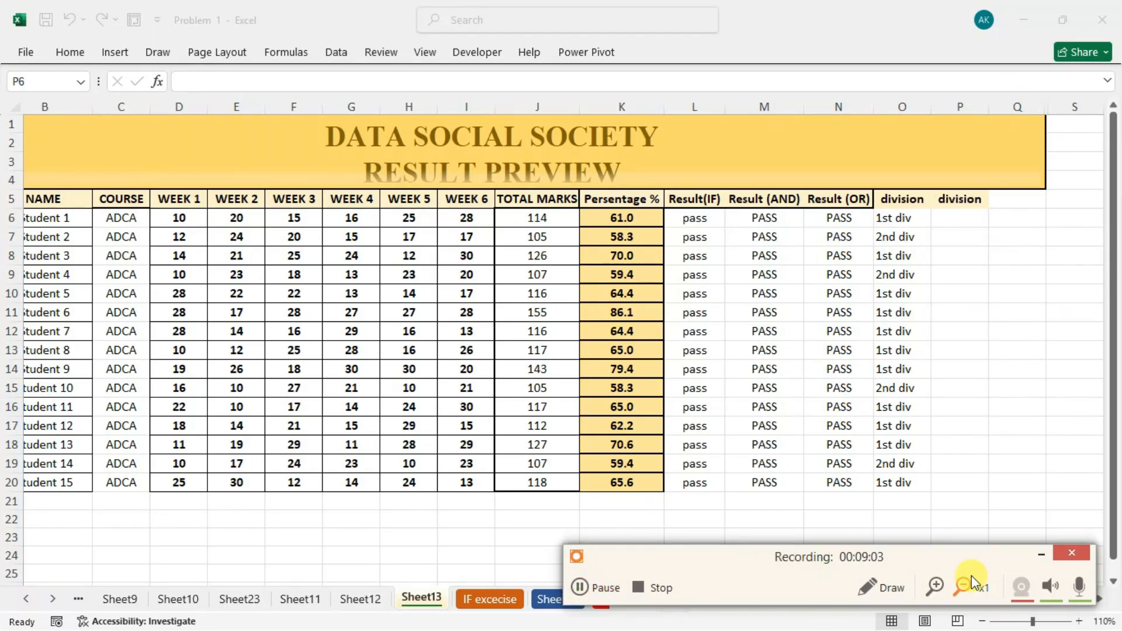
left_click(1040, 556)
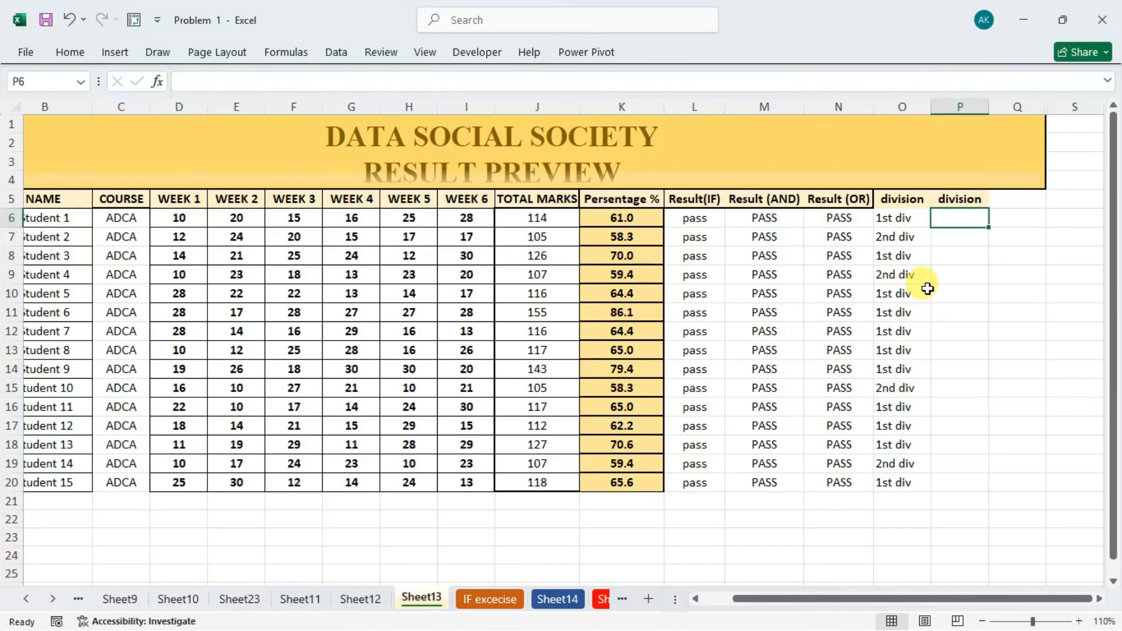
Step: Start a nested IF formula in P6 returning "1st div" when K6>=60, with a second IF opened as the false value
type("=if")
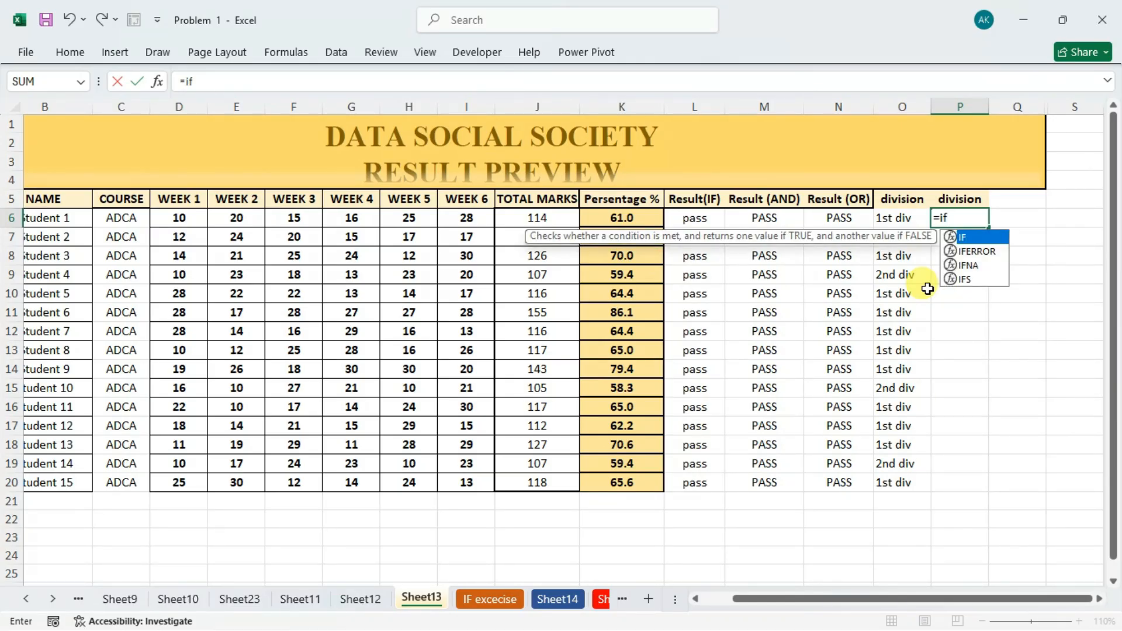
key("Tab")
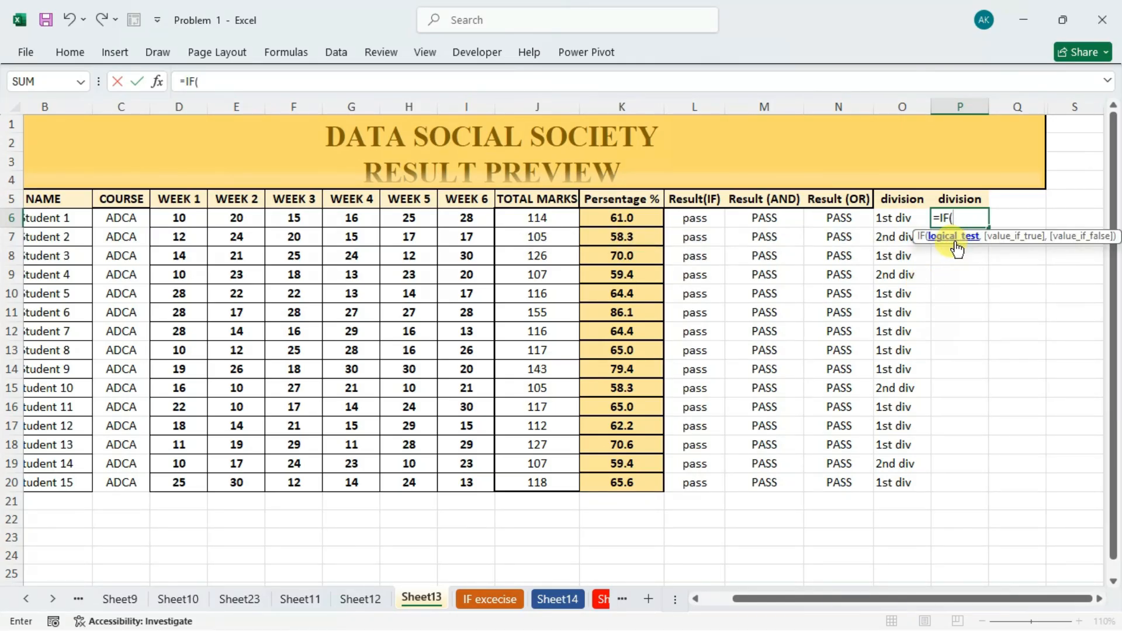
left_click(623, 222)
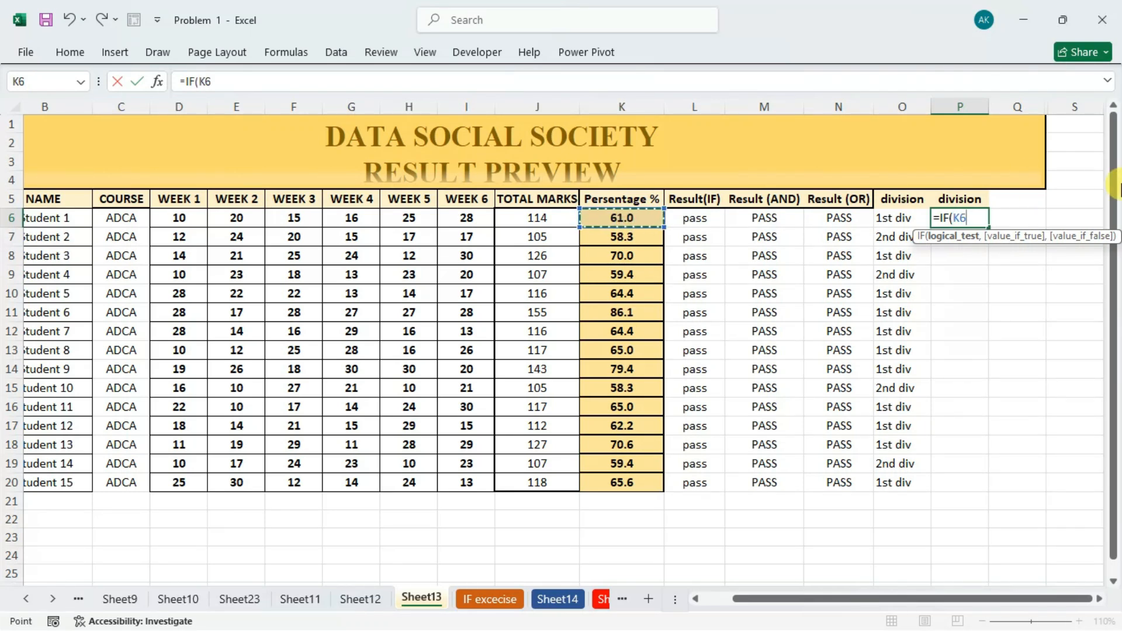
type(">=60")
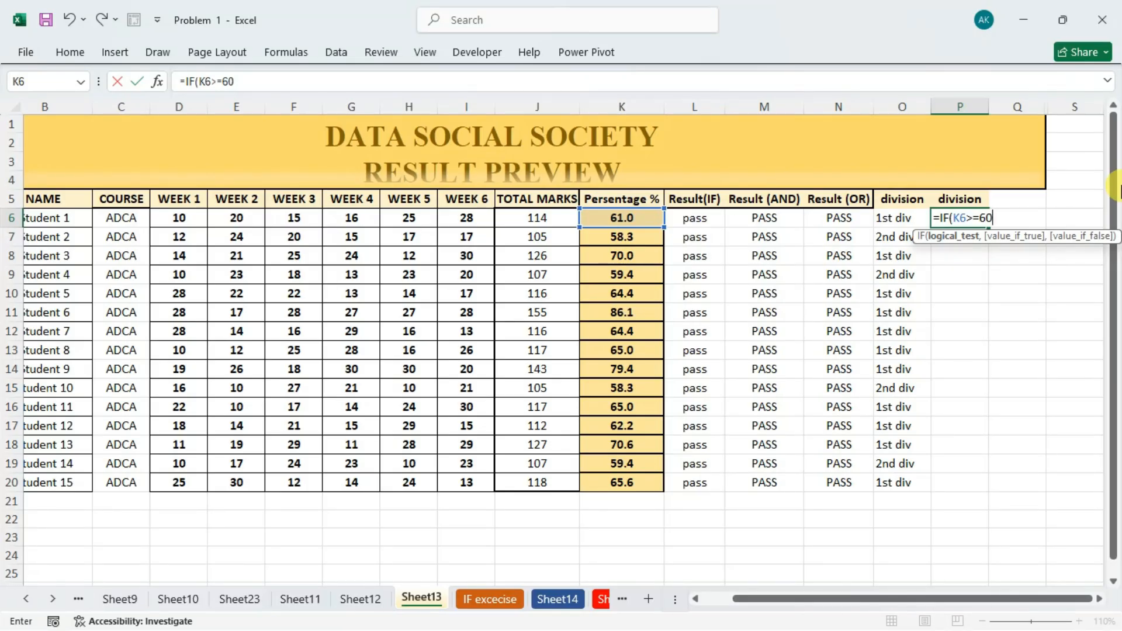
type(",\"1")
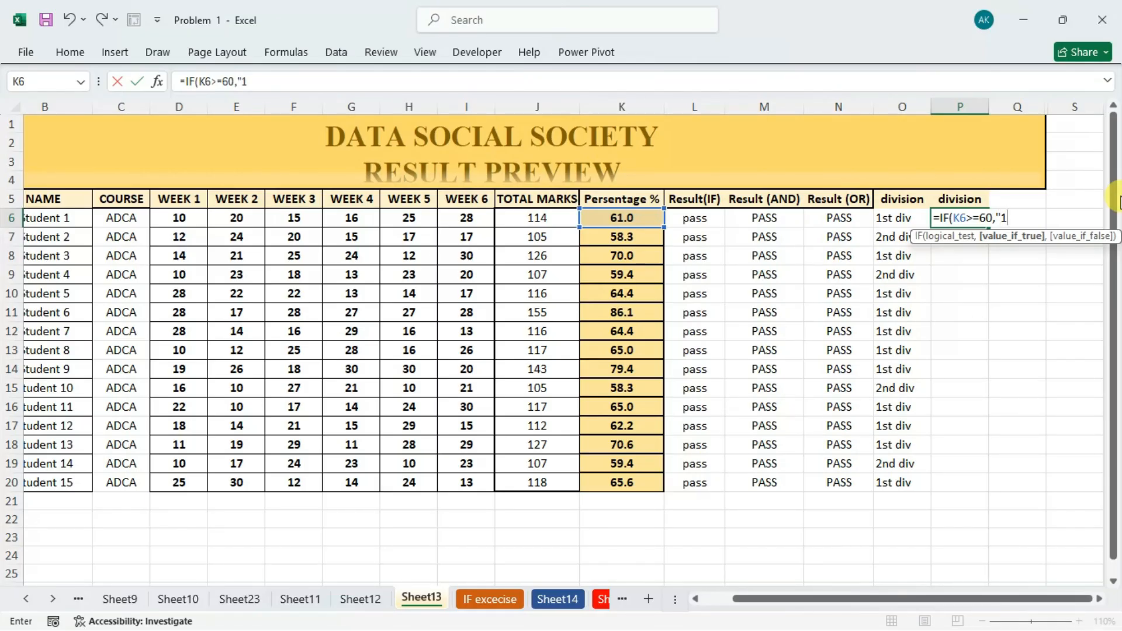
type("st div")
type("\",if")
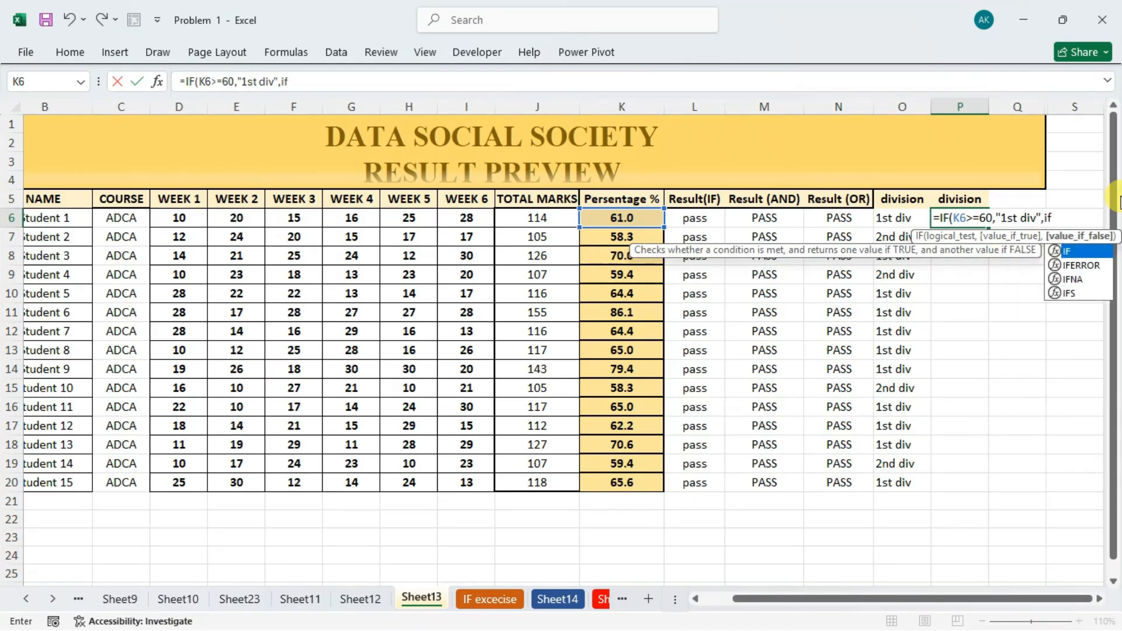
key("Tab")
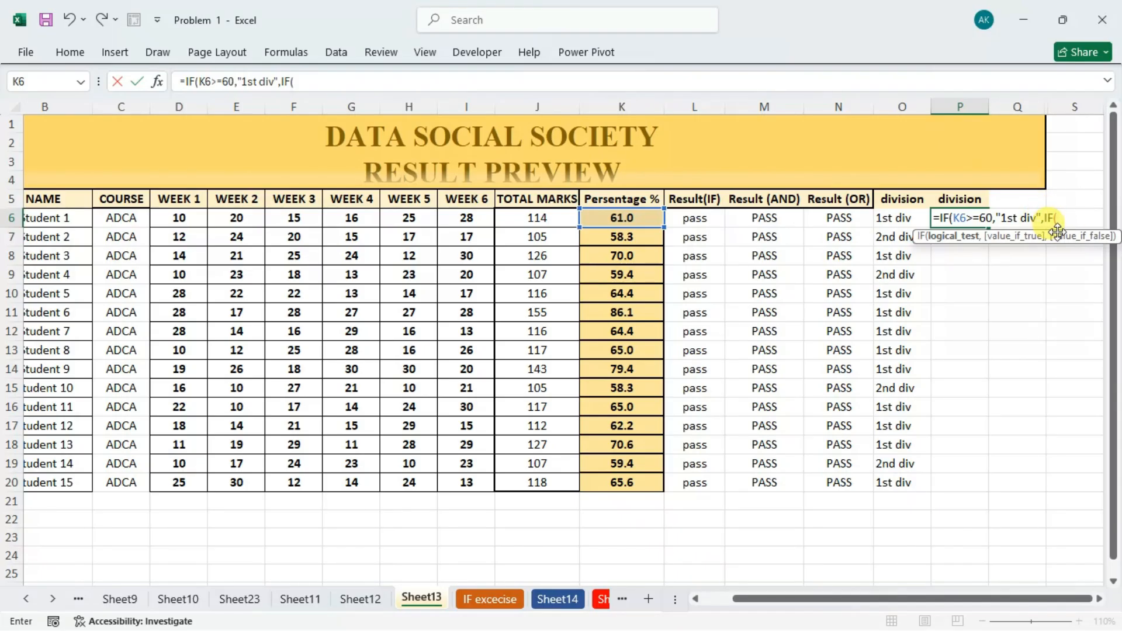
Step: Remove the second IF from the P6 formula to check the argument positions, and re-enter it as the value_if_false argument
key("BackSpace")
key("BackSpace")
key("BackSpace")
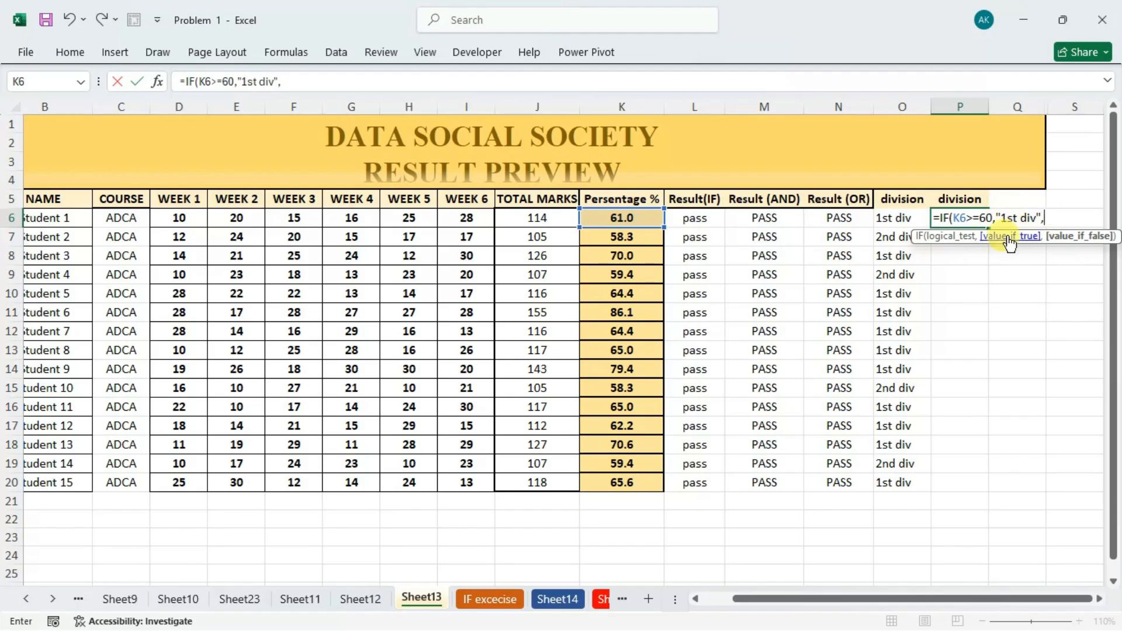
left_click(962, 239)
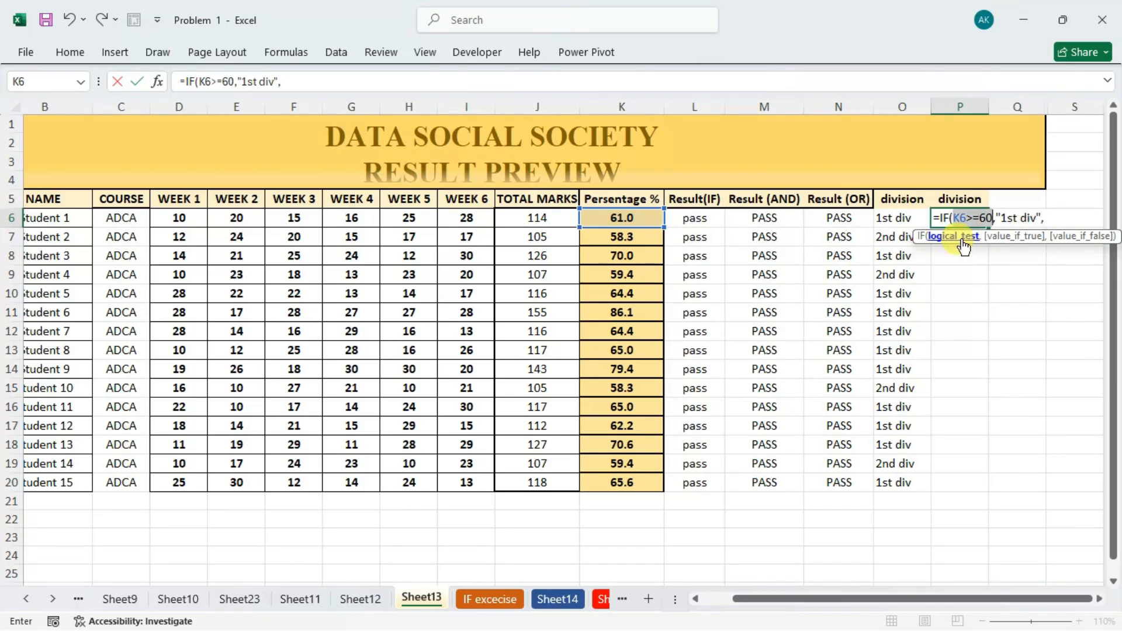
left_click(1070, 237)
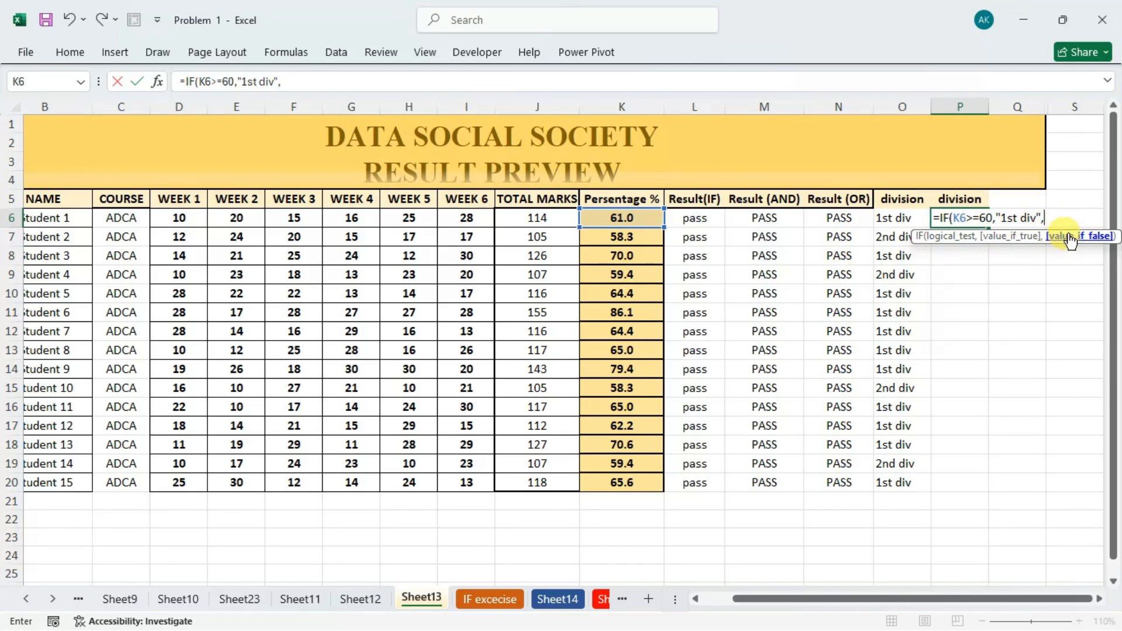
type("IF(")
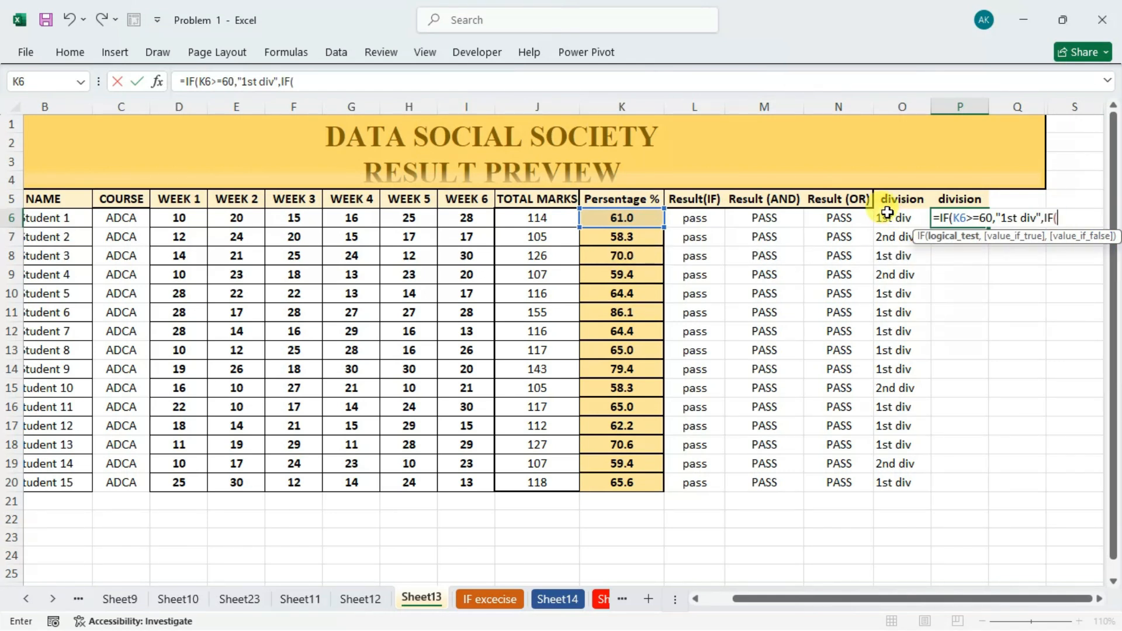
Step: Give the second IF in P6 the condition K6>=45 returning "2nd div", and open a third IF as its false value
left_click(635, 218)
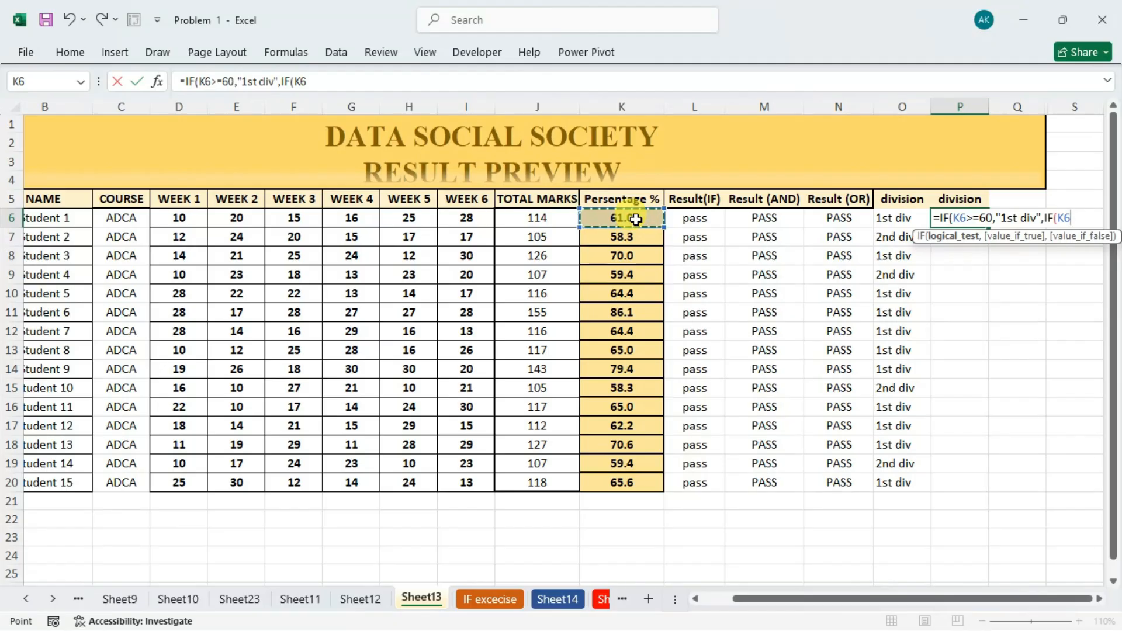
type(">=45")
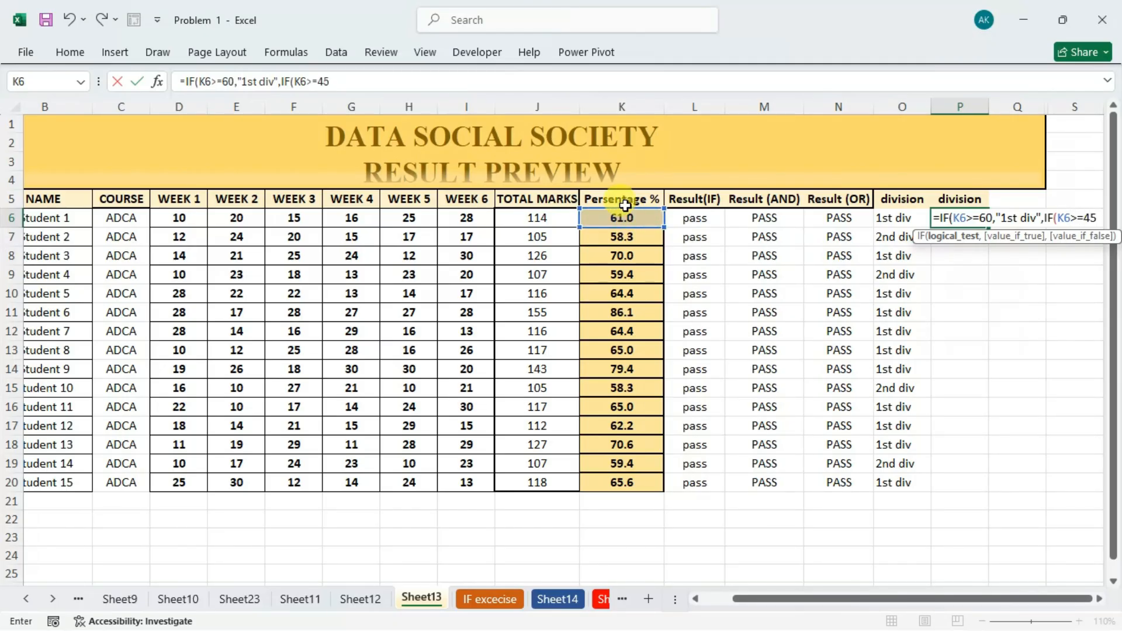
type(",\"")
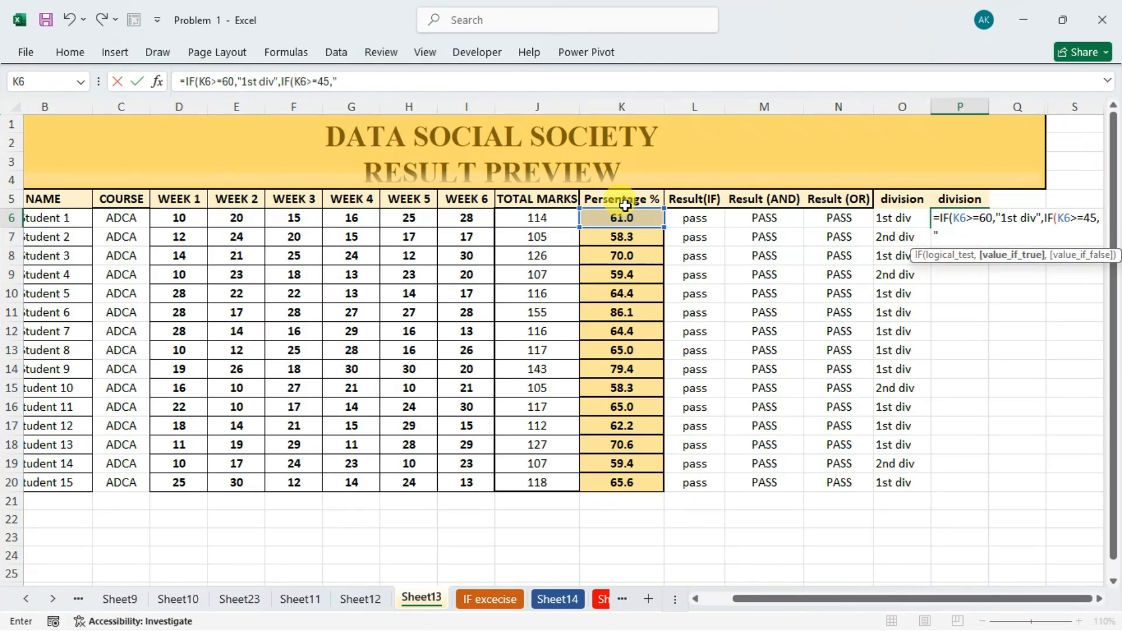
type("2nd div\",if(")
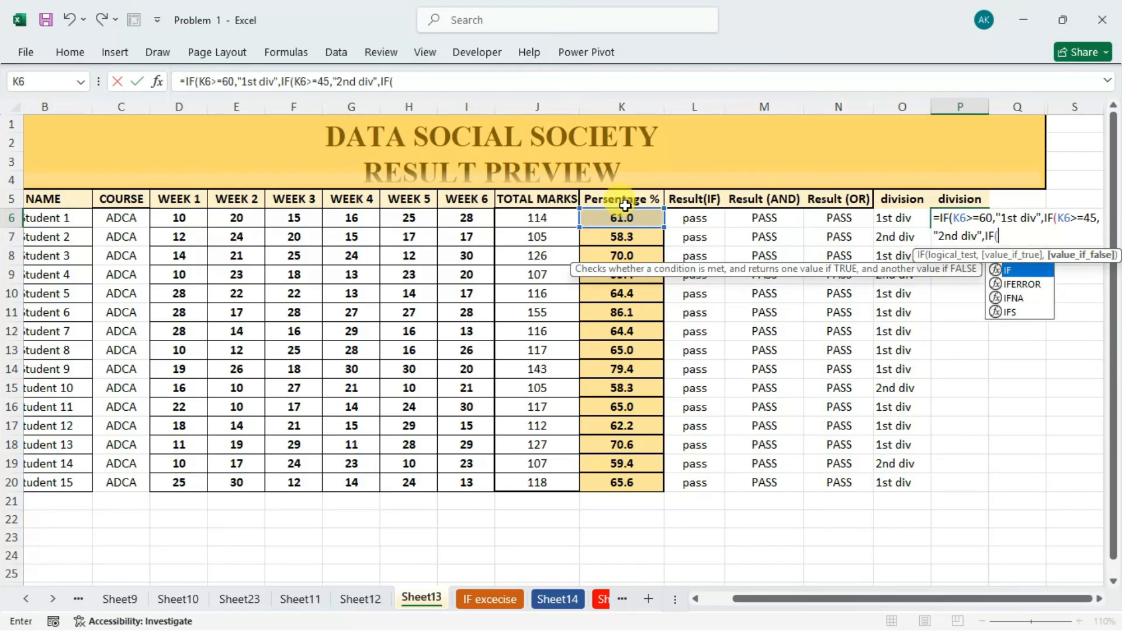
Step: Complete the P6 formula with K6>=33 returning "3rd div", otherwise "fail", closing all three IFs
left_click(632, 212)
type(">=")
type("33")
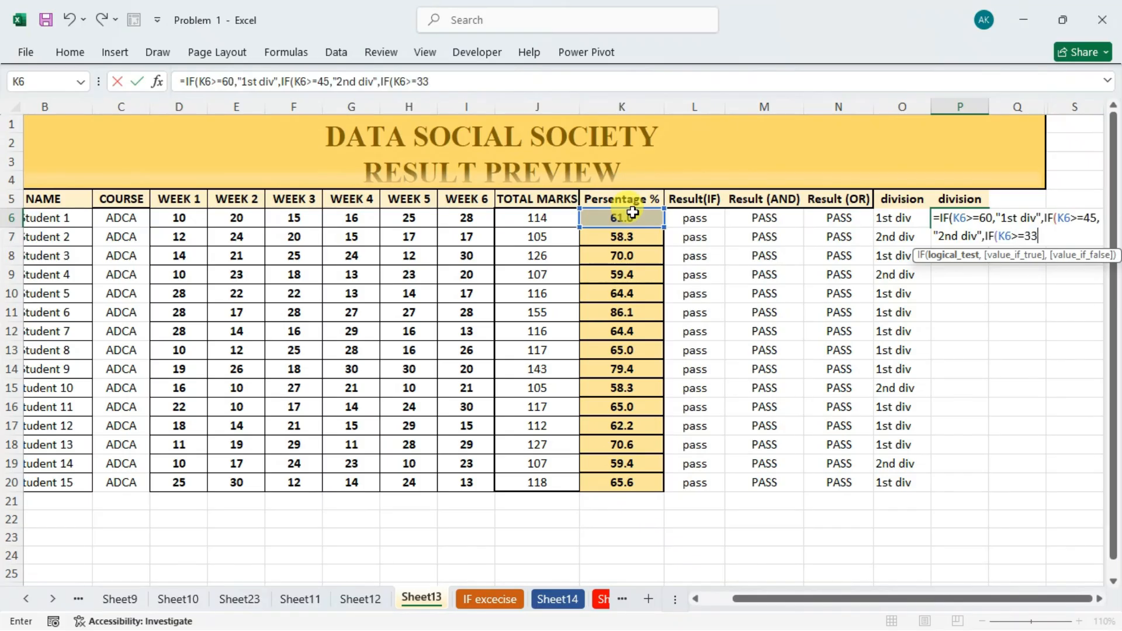
type(",\"")
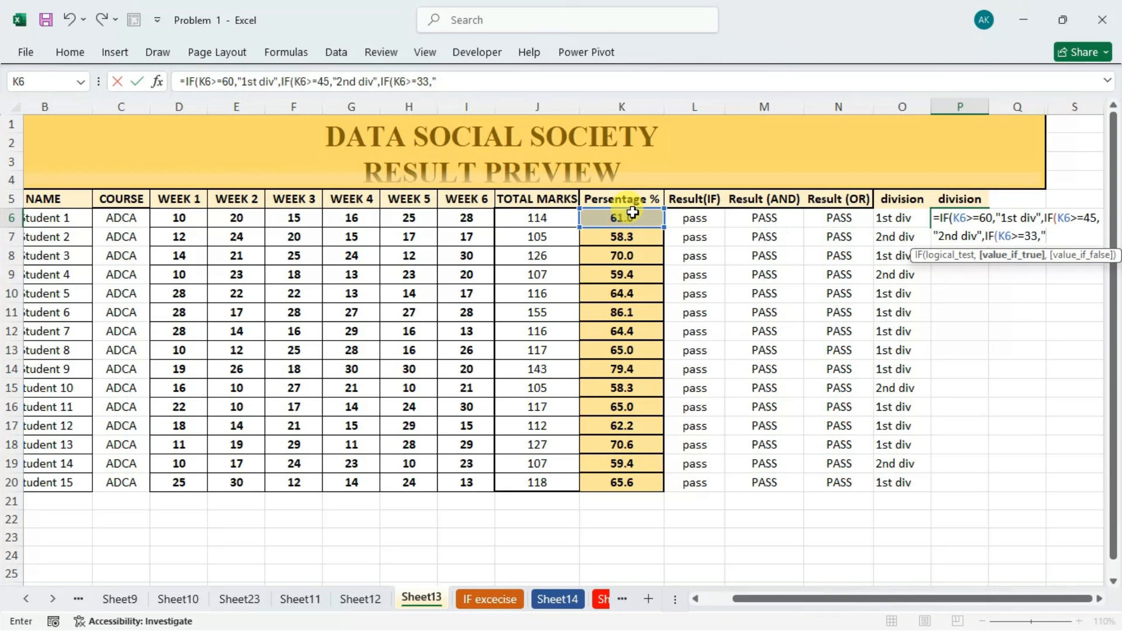
type("3rd div\",\"fail")
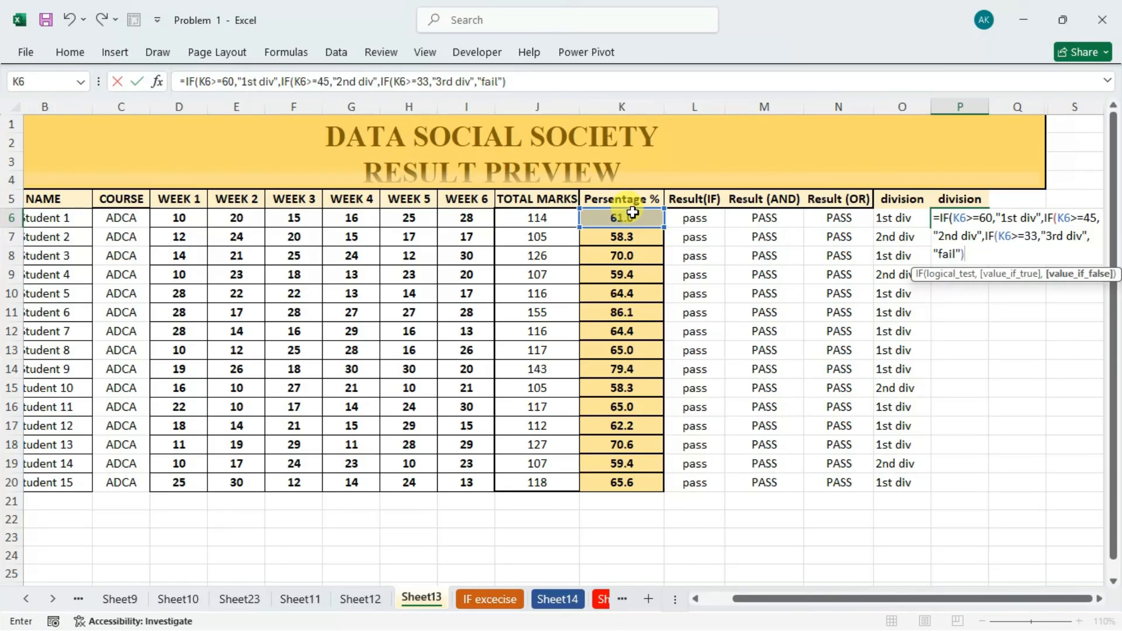
type(")")
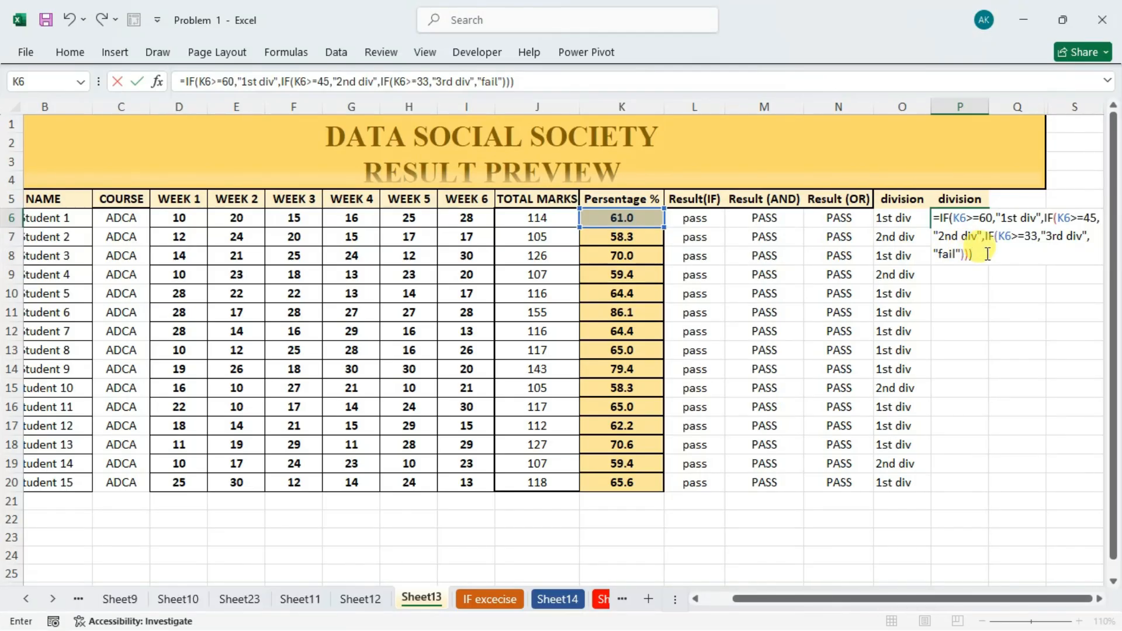
key("Return")
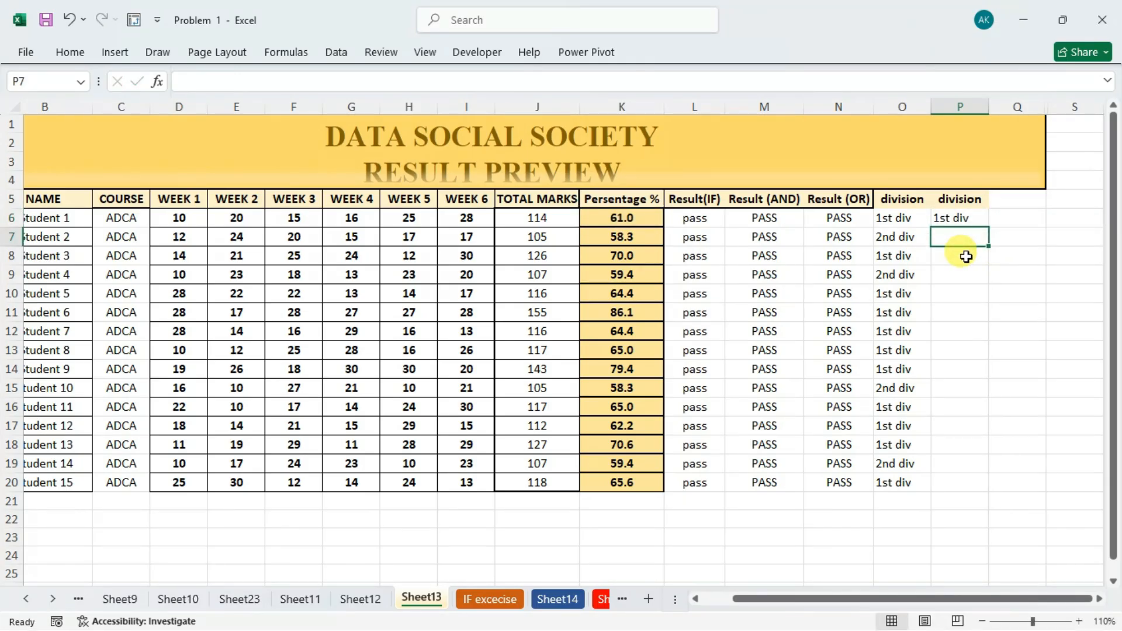
Step: Review the nested IF formula in P6 and fill it down to P20
double_click(964, 217)
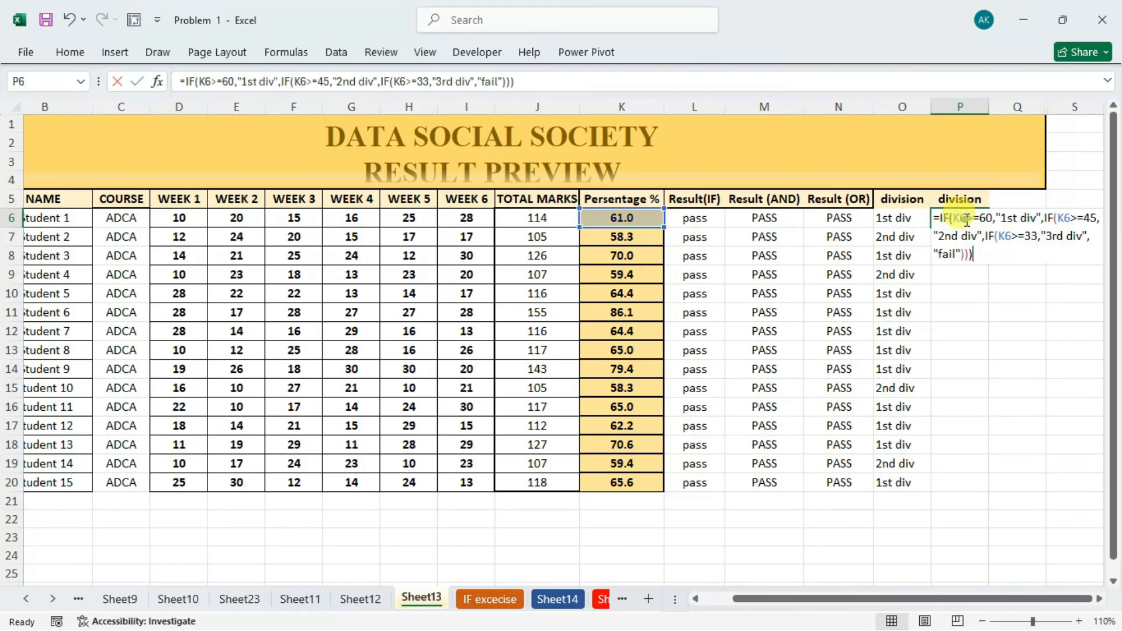
left_click(982, 256)
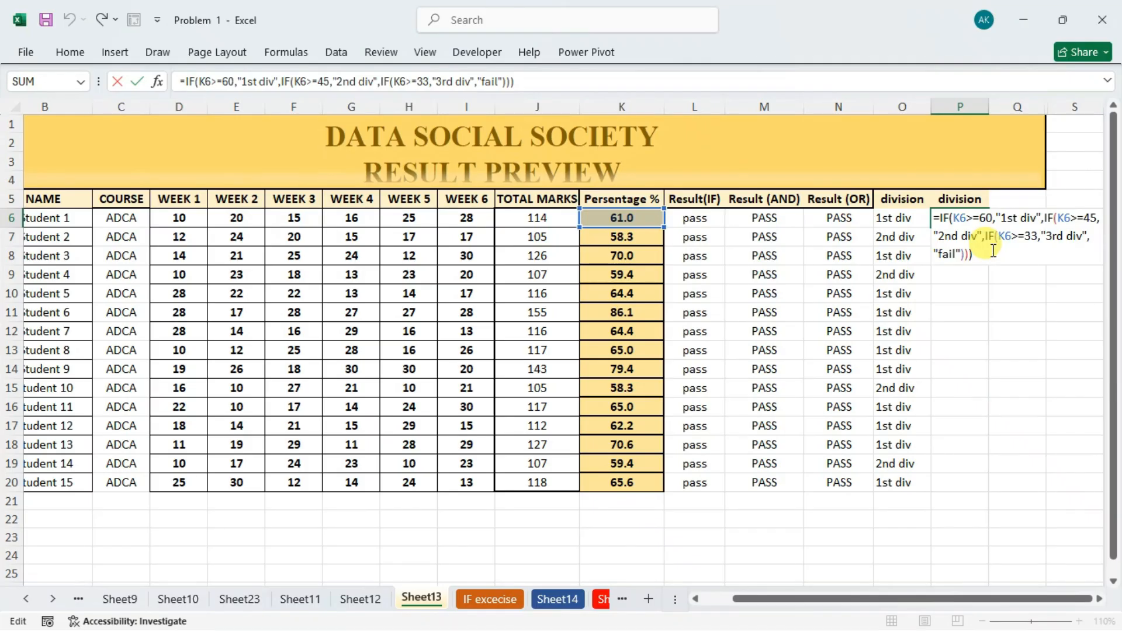
key("Return")
left_click(980, 219)
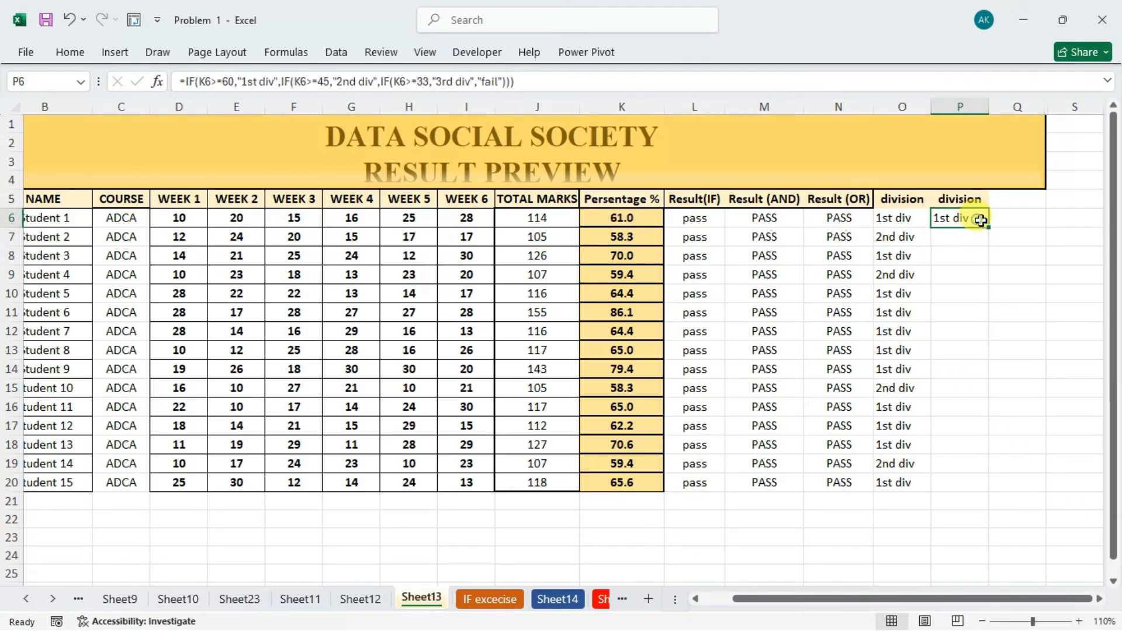
double_click(987, 226)
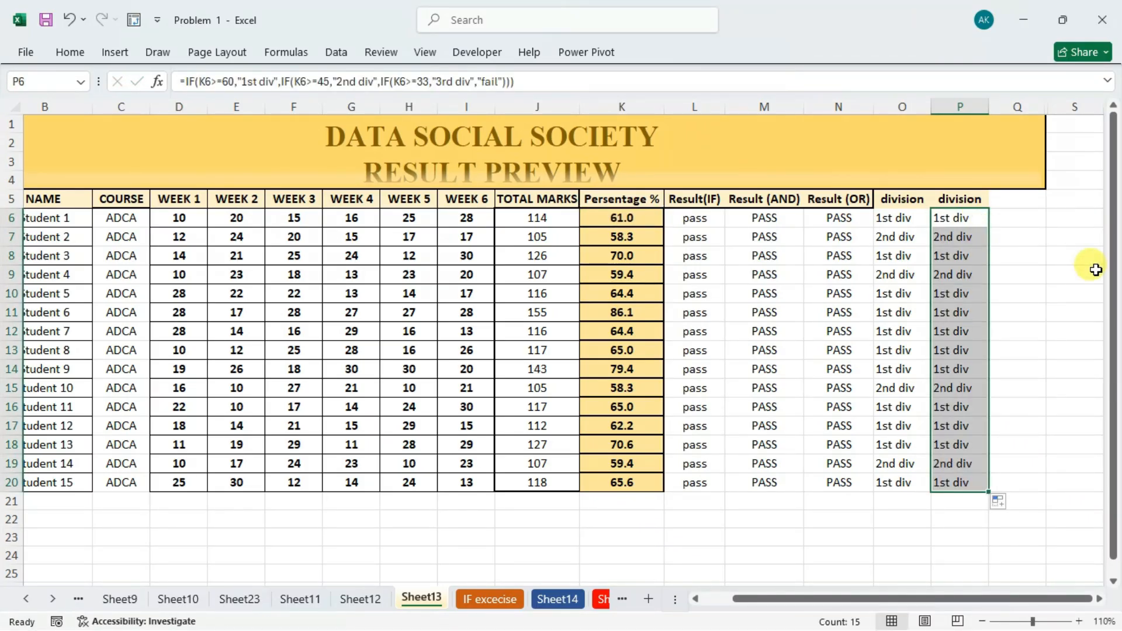